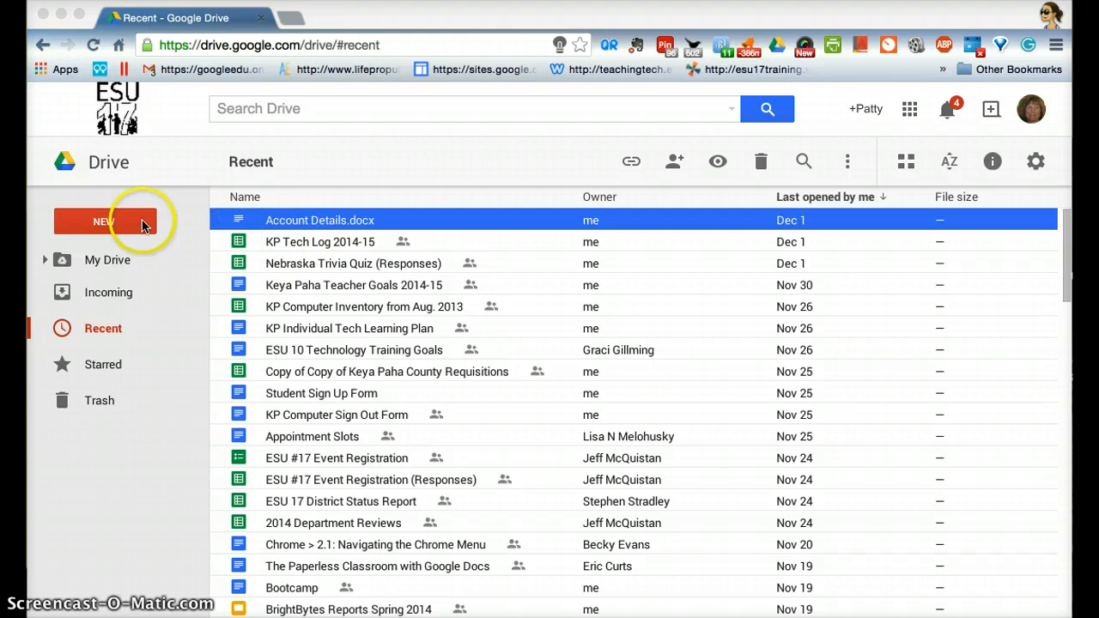
- Create a new Google Form and turn off the ESU #17 login requirement for viewing it
left_click(135, 223)
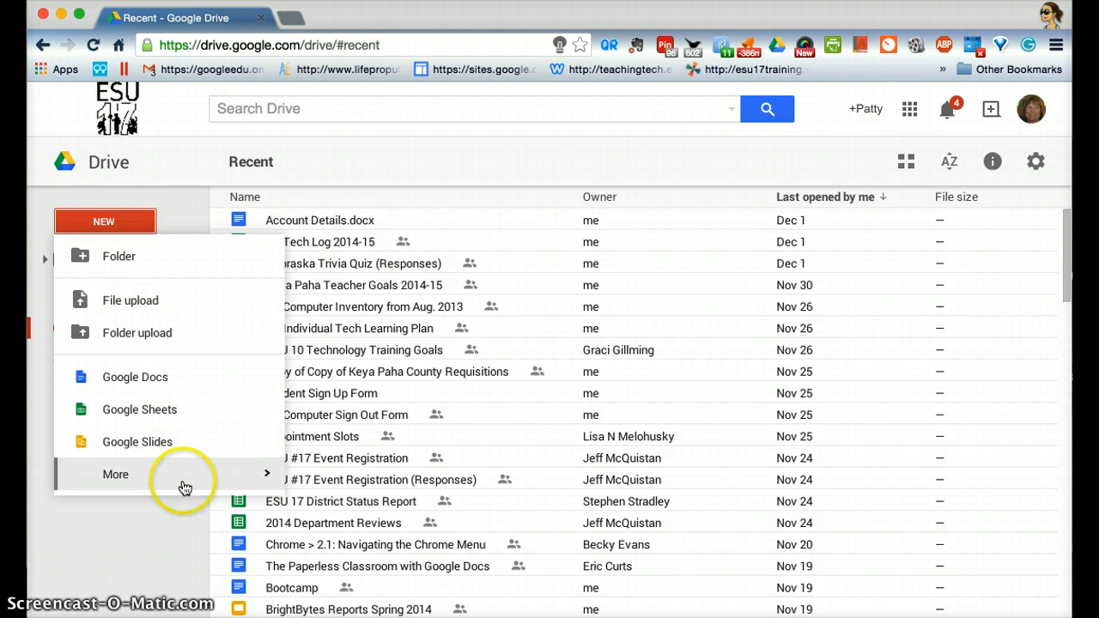
mouse_move(184, 483)
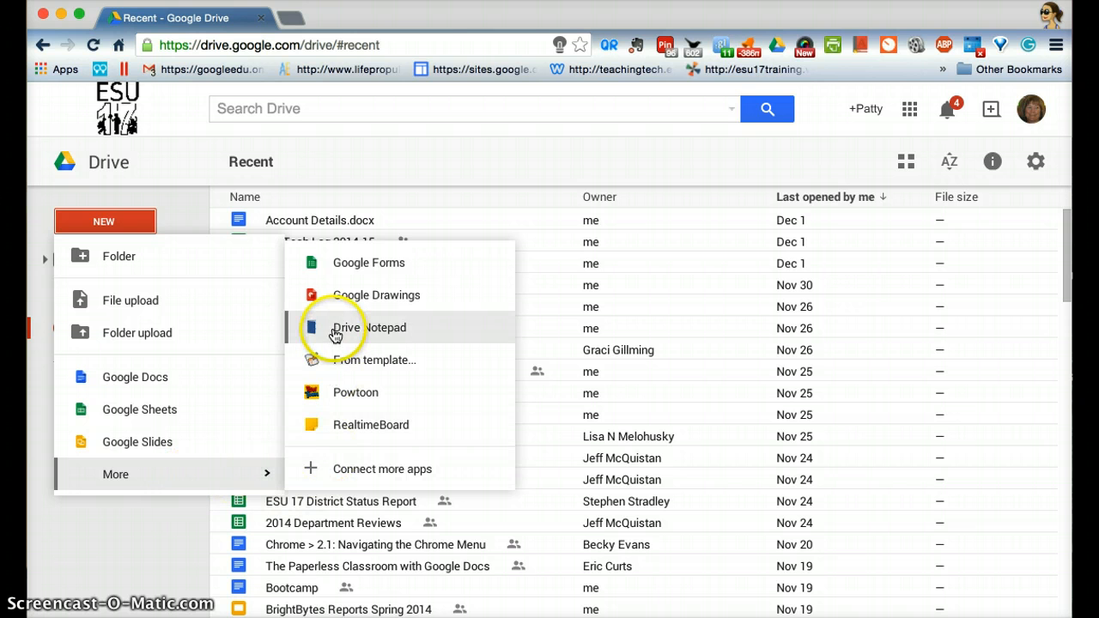
left_click(346, 270)
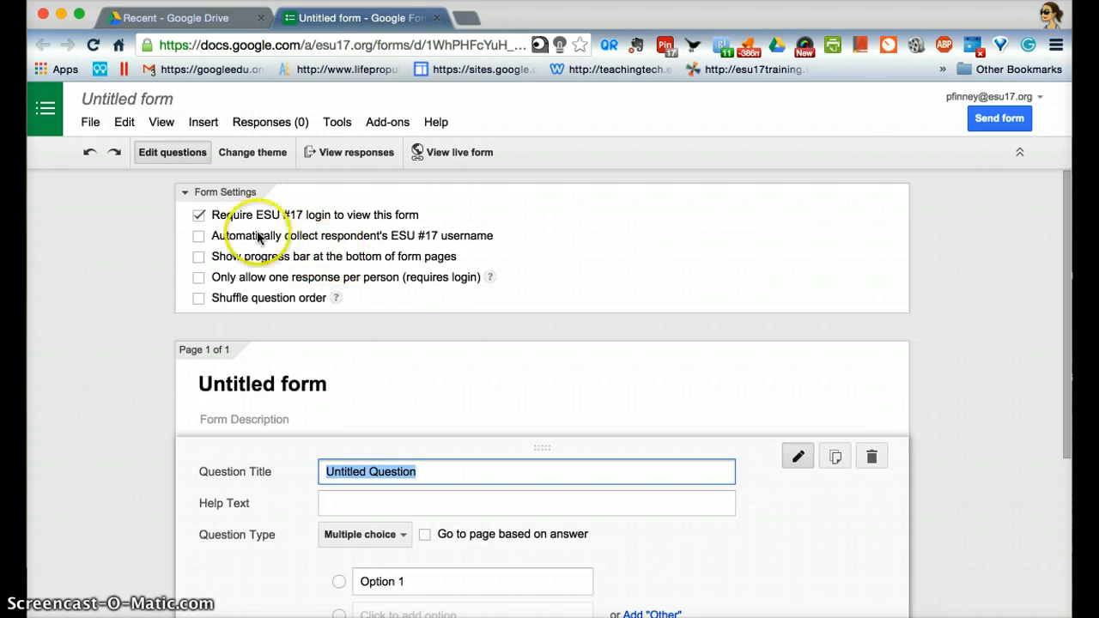
left_click(198, 217)
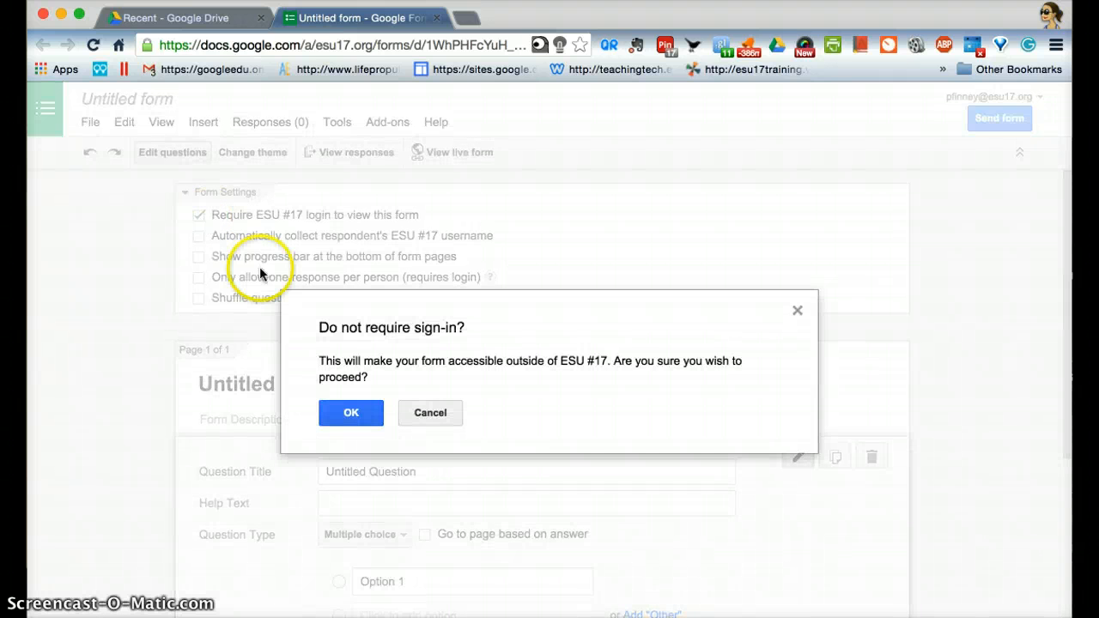
left_click(351, 412)
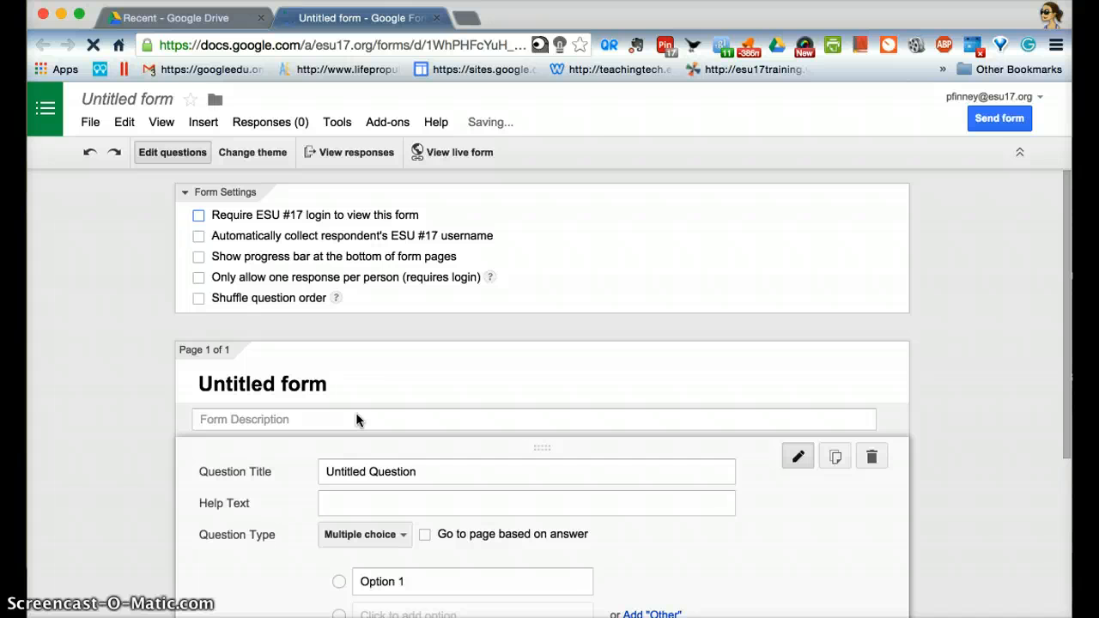
- Rename the untitled form as "Multiplication Facts (3)"
left_click(127, 100)
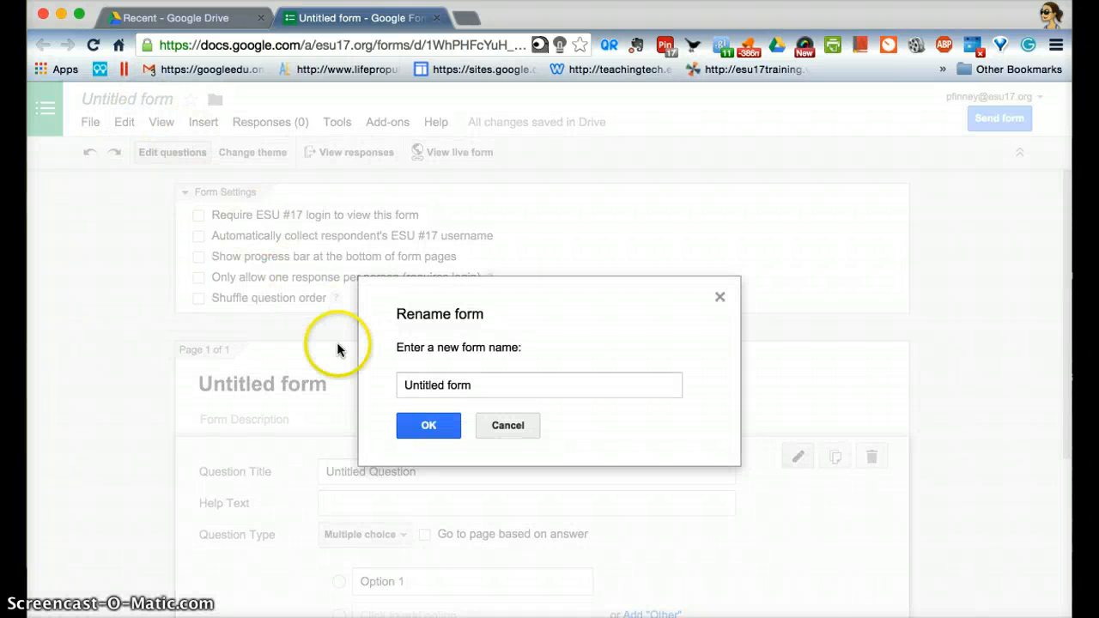
double_click(403, 386)
left_click(404, 385)
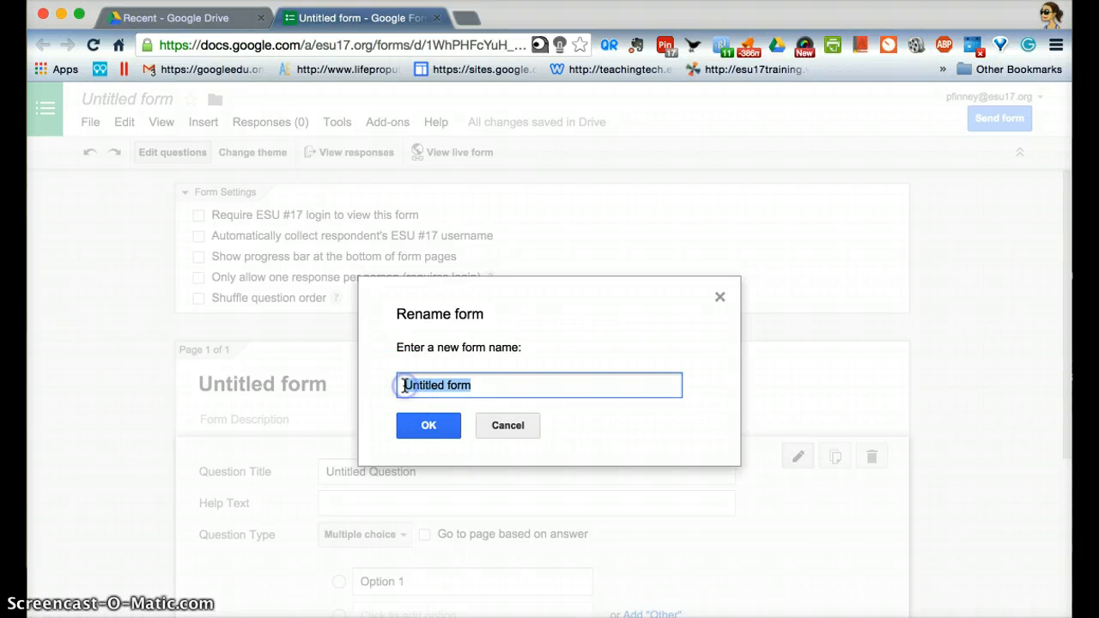
type("Multipli")
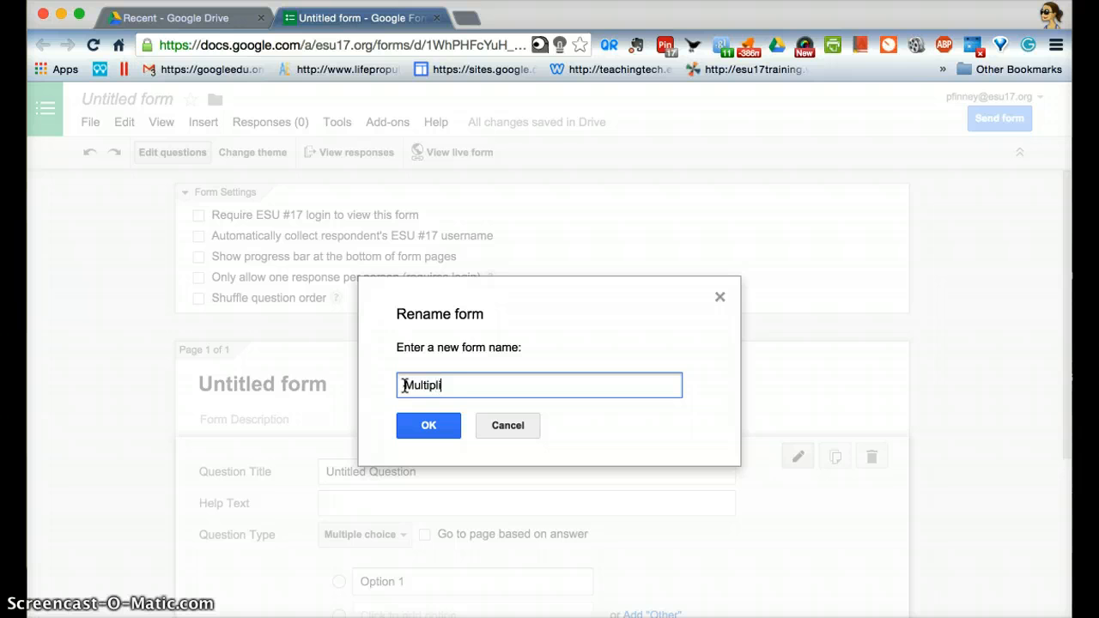
type("cation Facts (3")
left_click(428, 430)
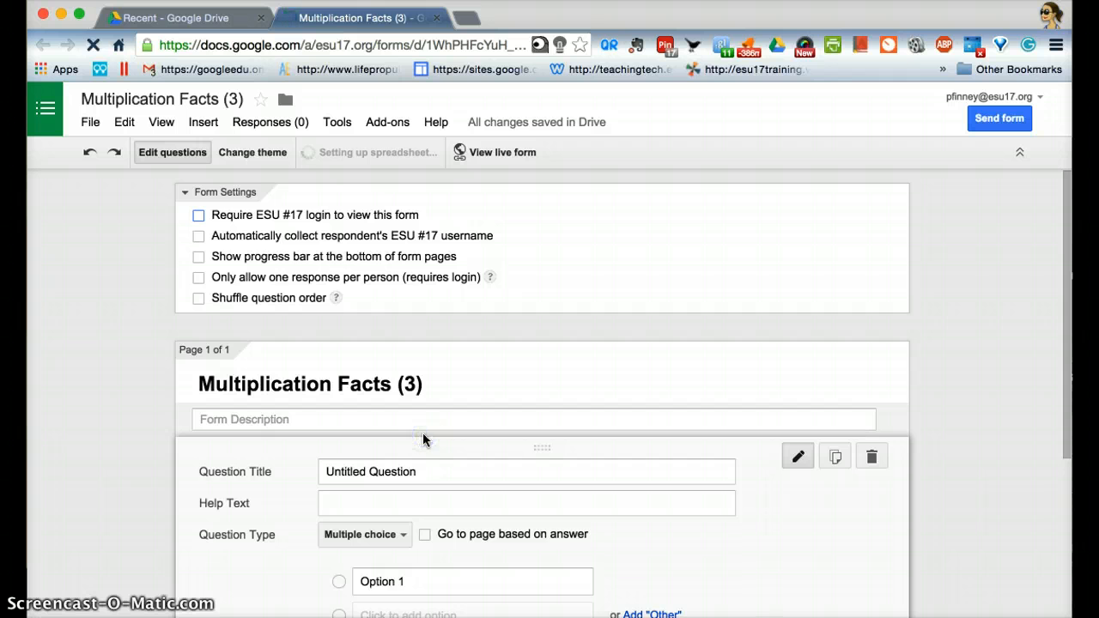
- Set up the first question as a required Text question titled "3 X 1 ="
left_click(423, 466)
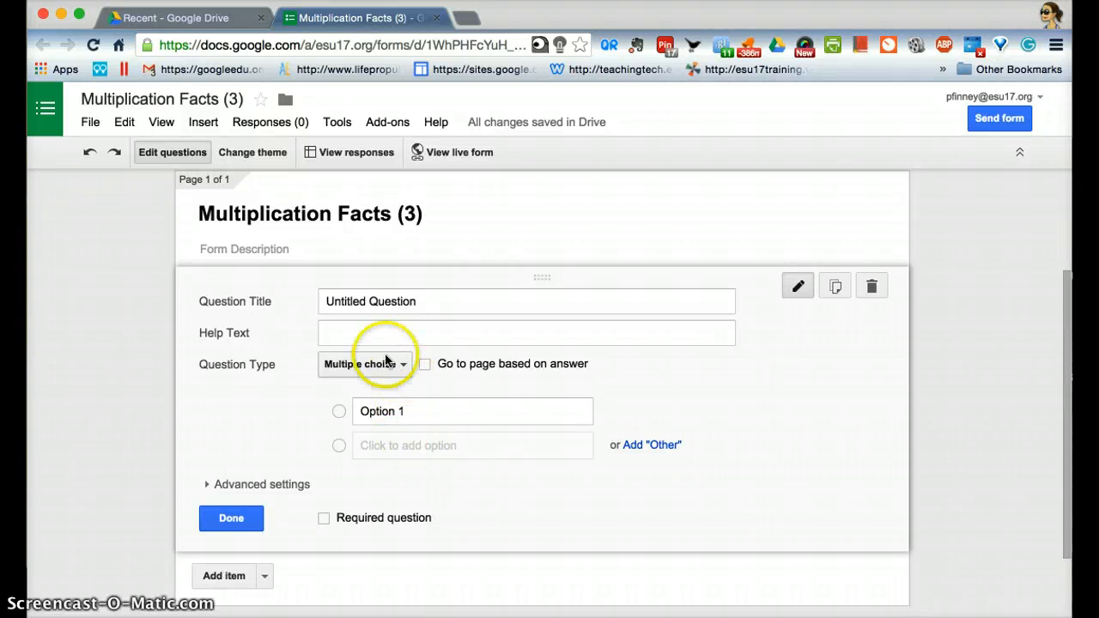
left_click(346, 303)
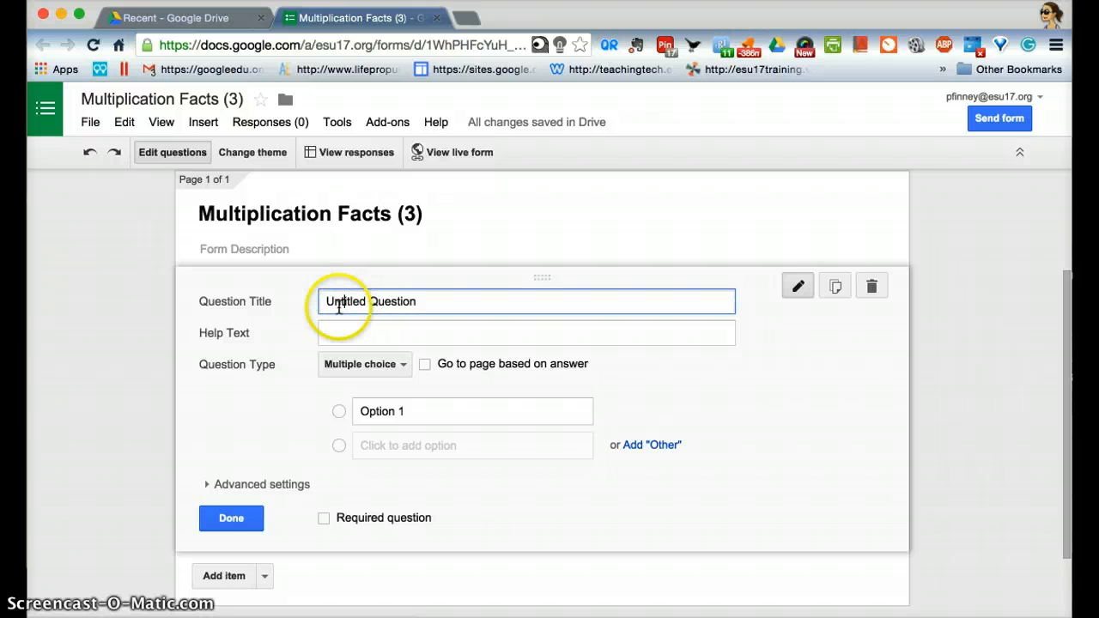
triple_click(329, 296)
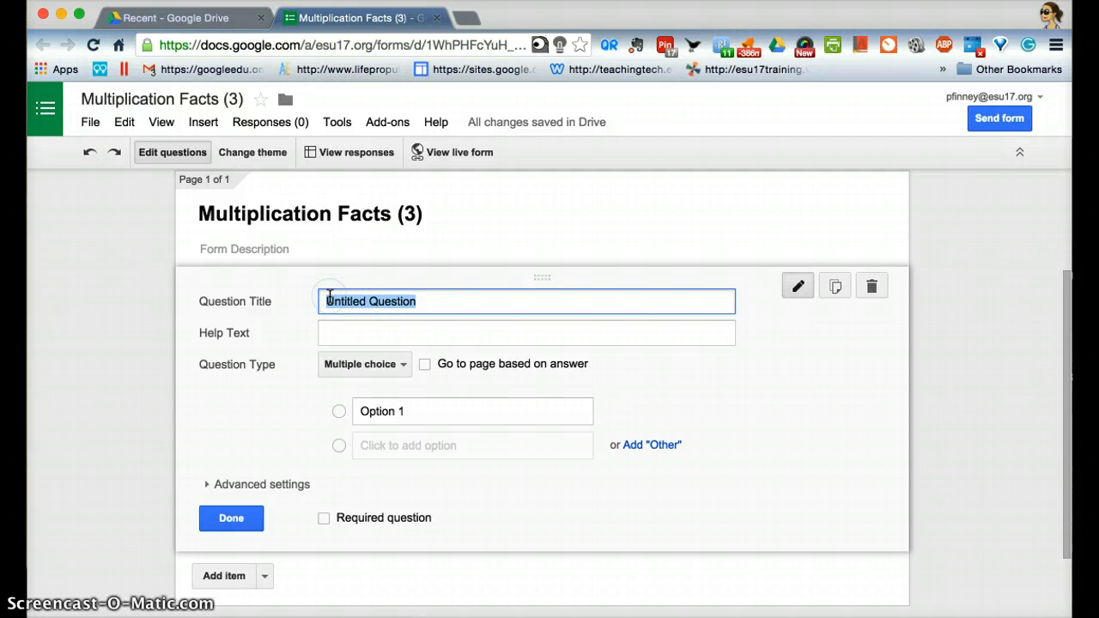
type("3 X 1 =")
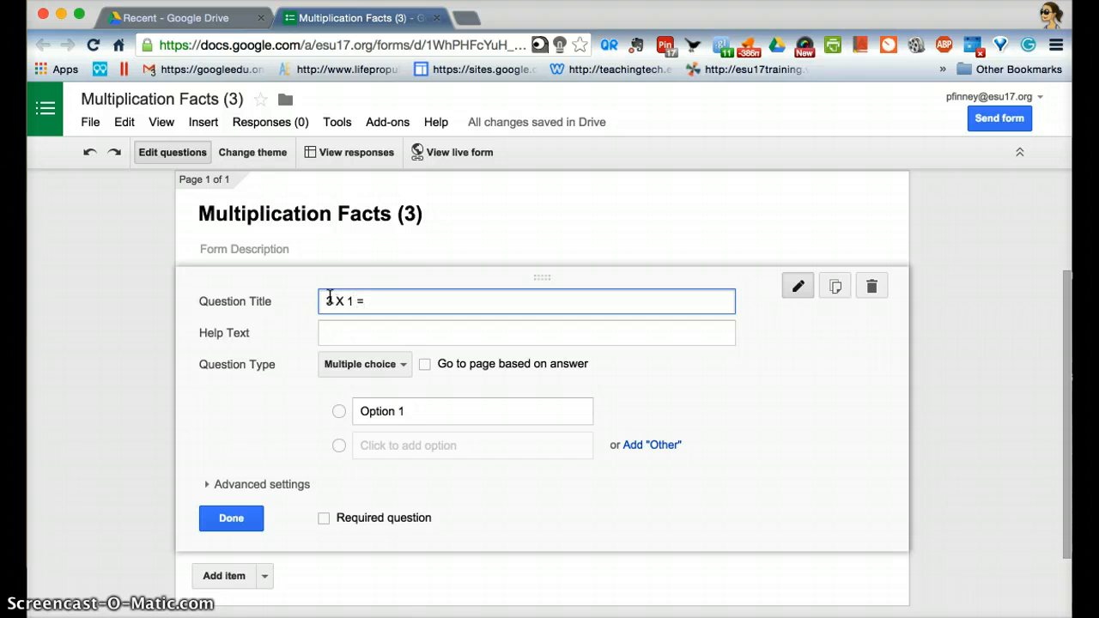
left_click(404, 364)
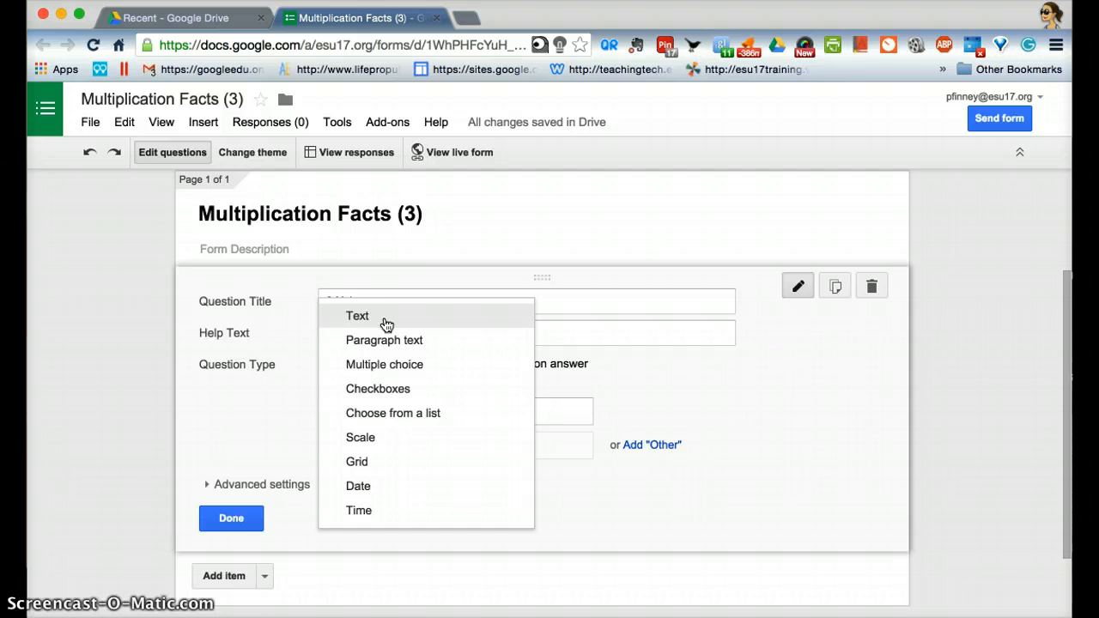
left_click(387, 323)
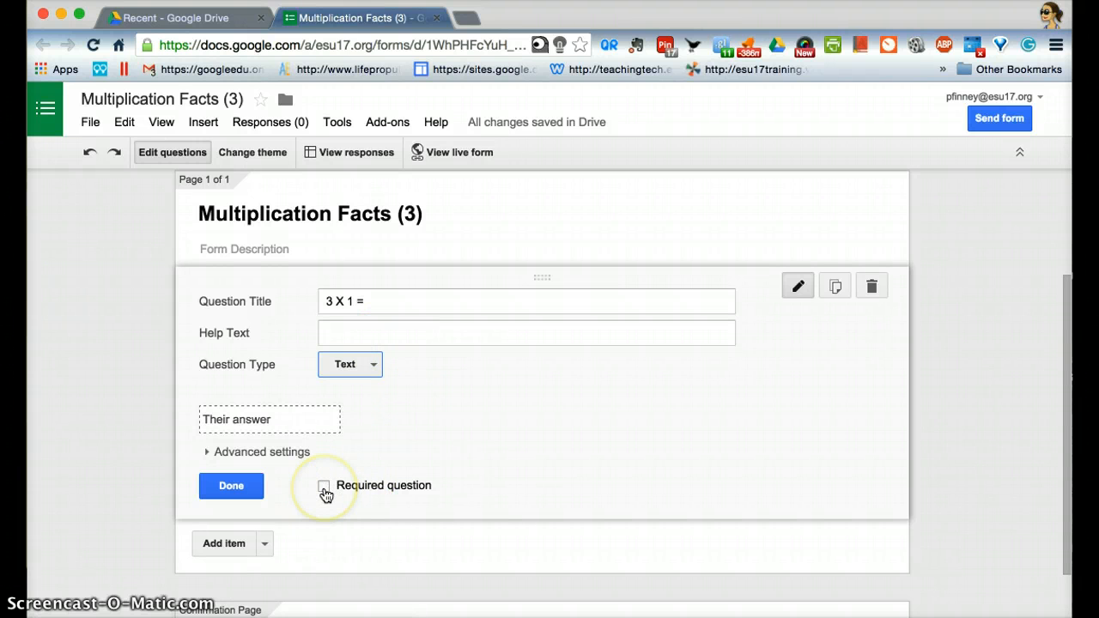
left_click(325, 487)
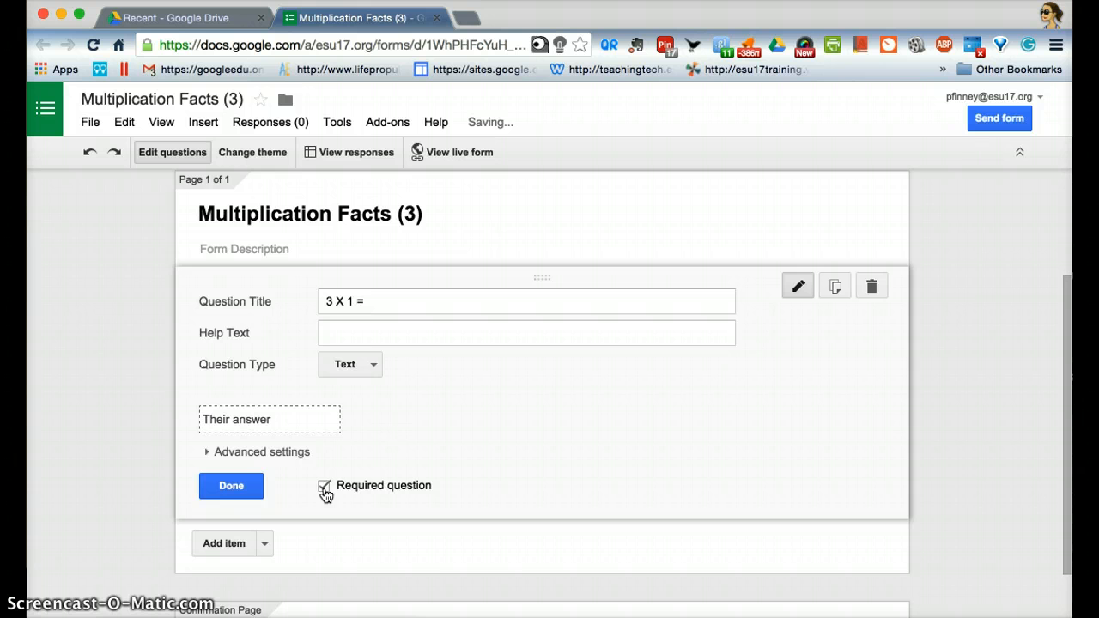
left_click(223, 491)
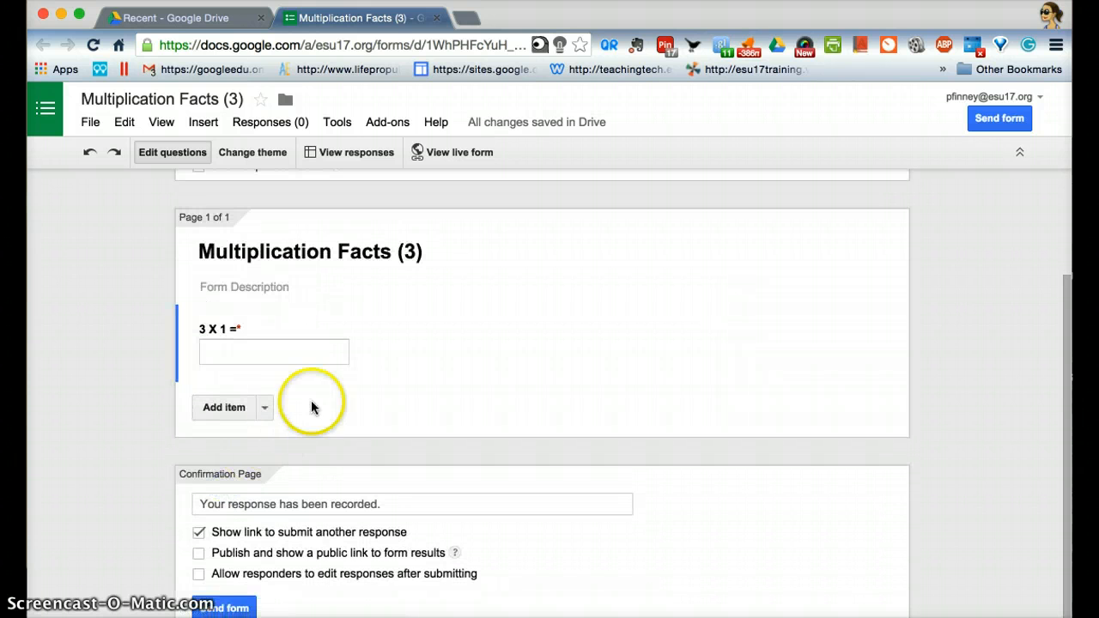
- Duplicate the "3 X 1 =" question and title the copy "3 X 11 ="
mouse_move(515, 336)
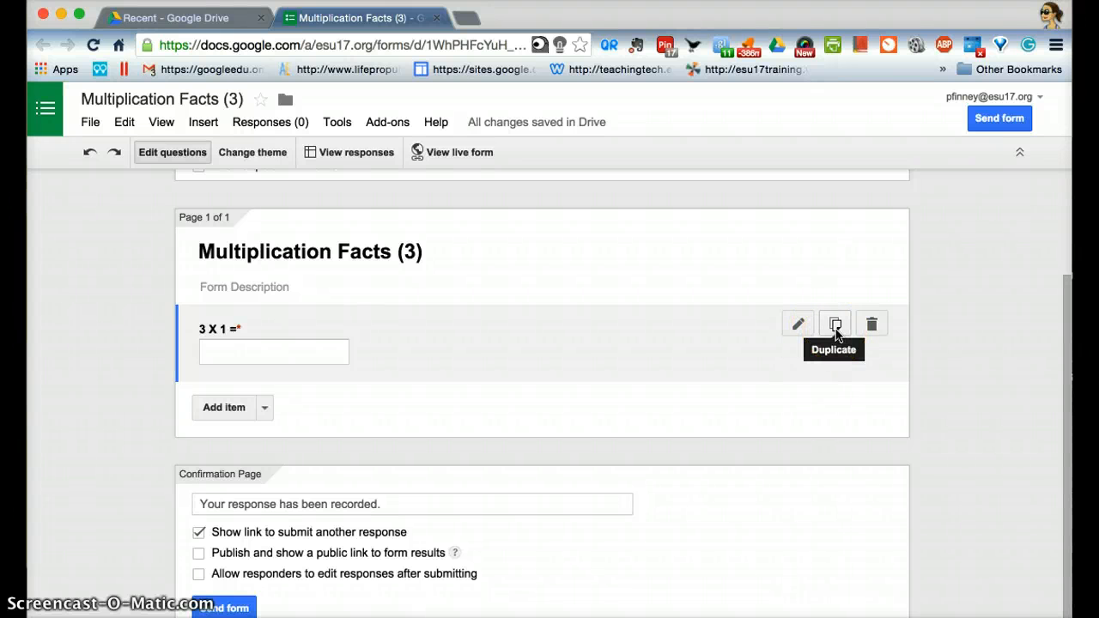
left_click(879, 334)
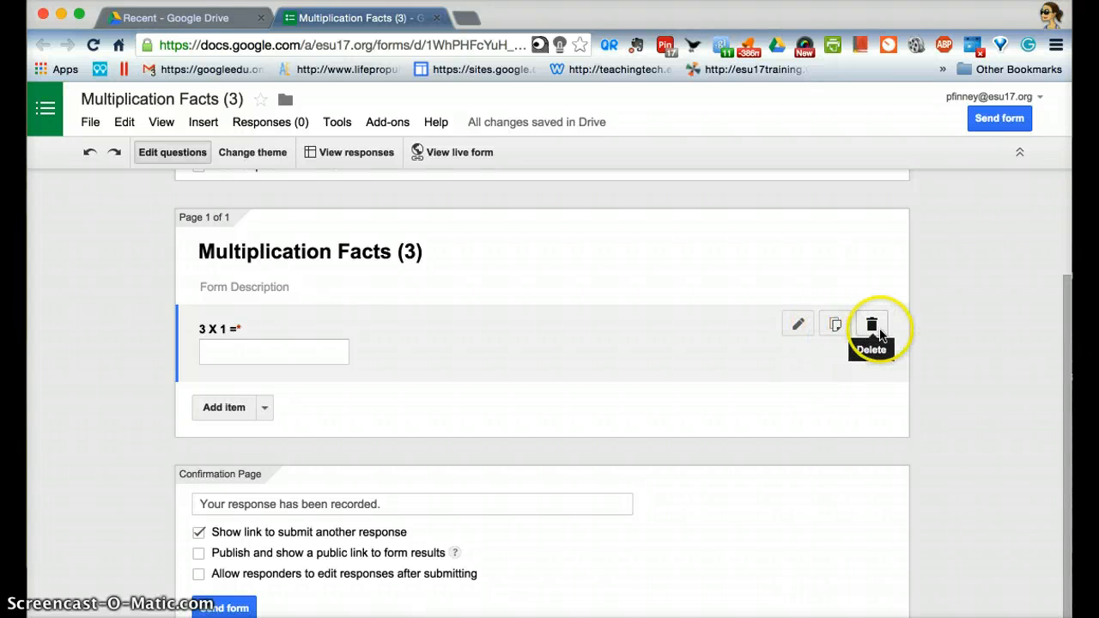
left_click(835, 328)
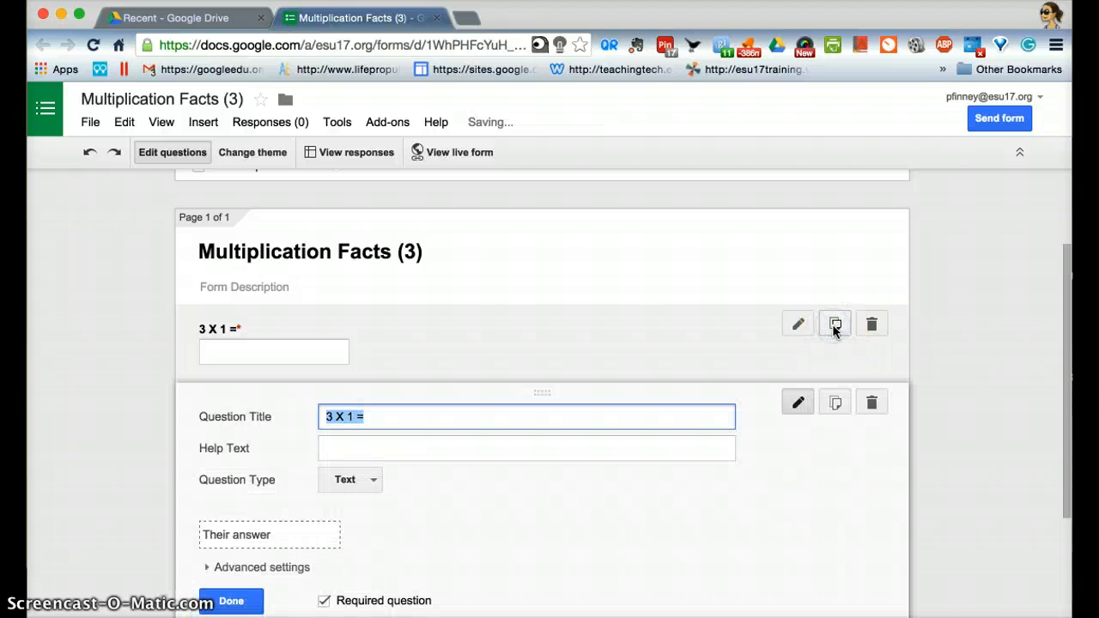
left_click(351, 420)
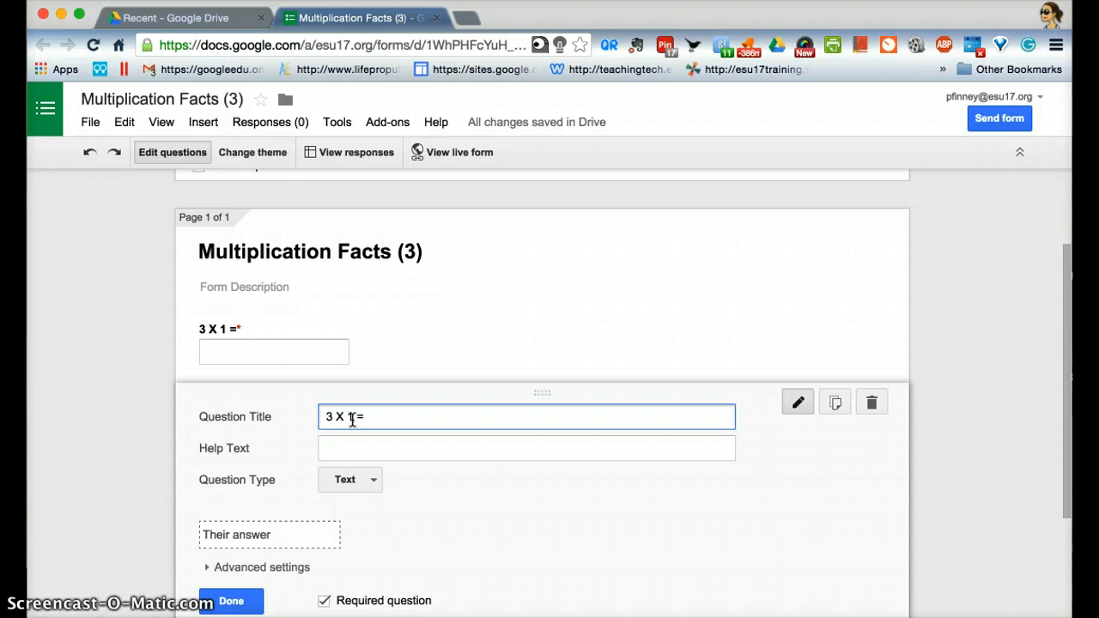
scroll(478, 463, "down", 2)
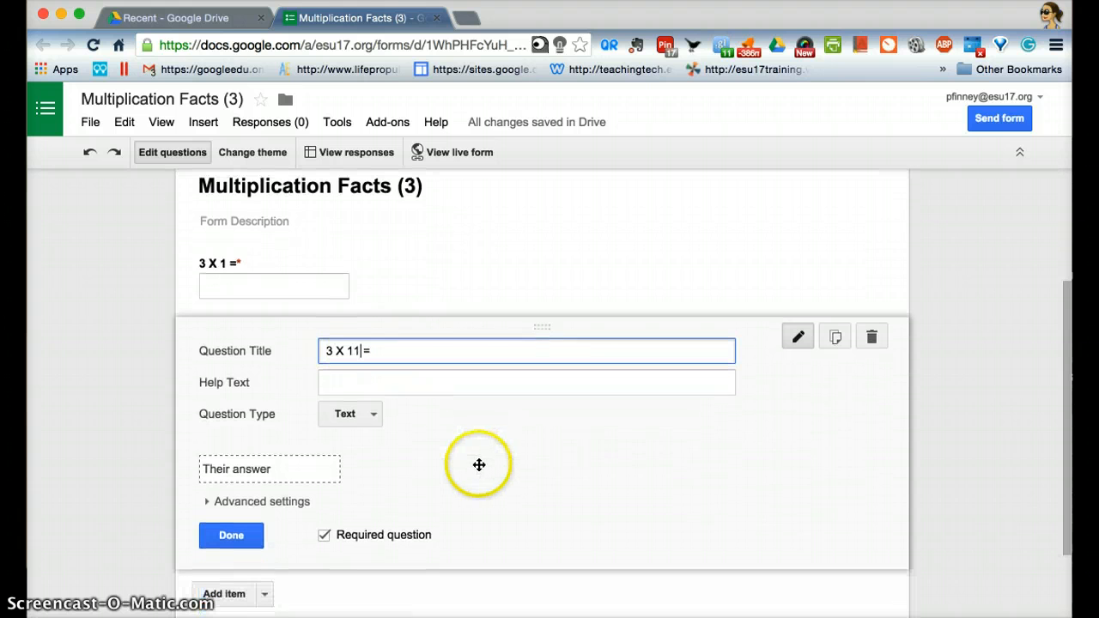
left_click(237, 536)
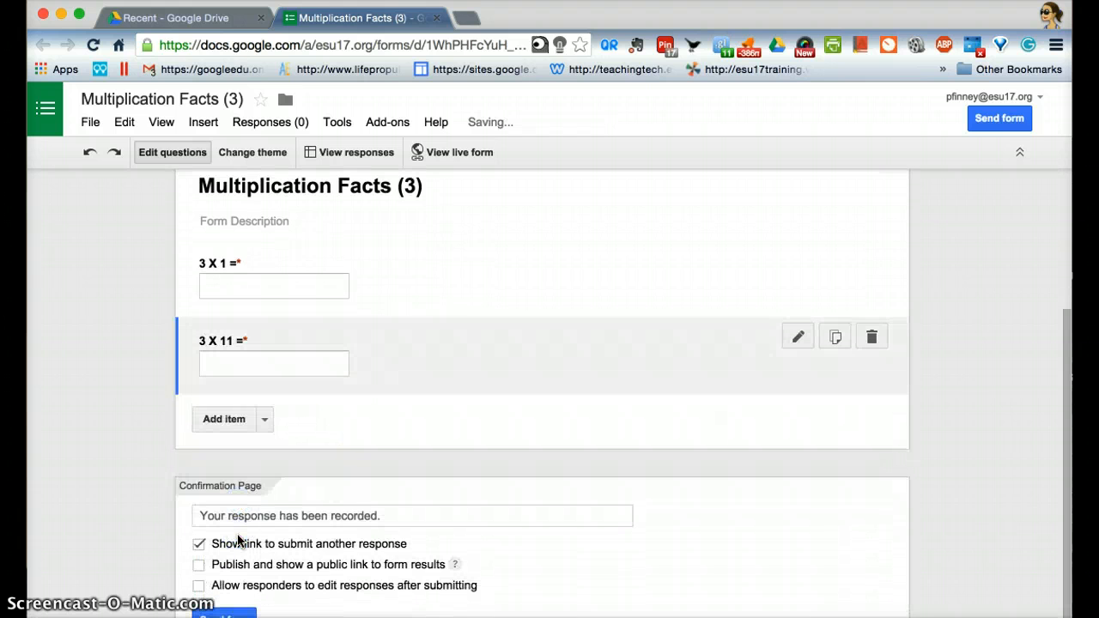
- Duplicate the "3 X 11 =" question and title the copy "3 X 5 ="
mouse_move(813, 358)
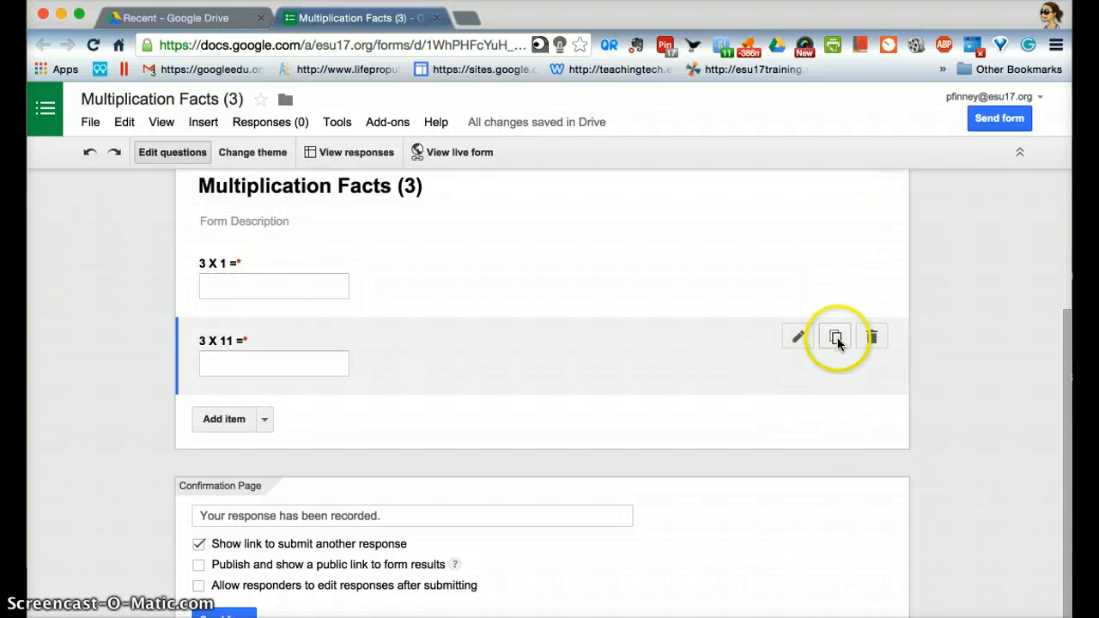
left_click(837, 339)
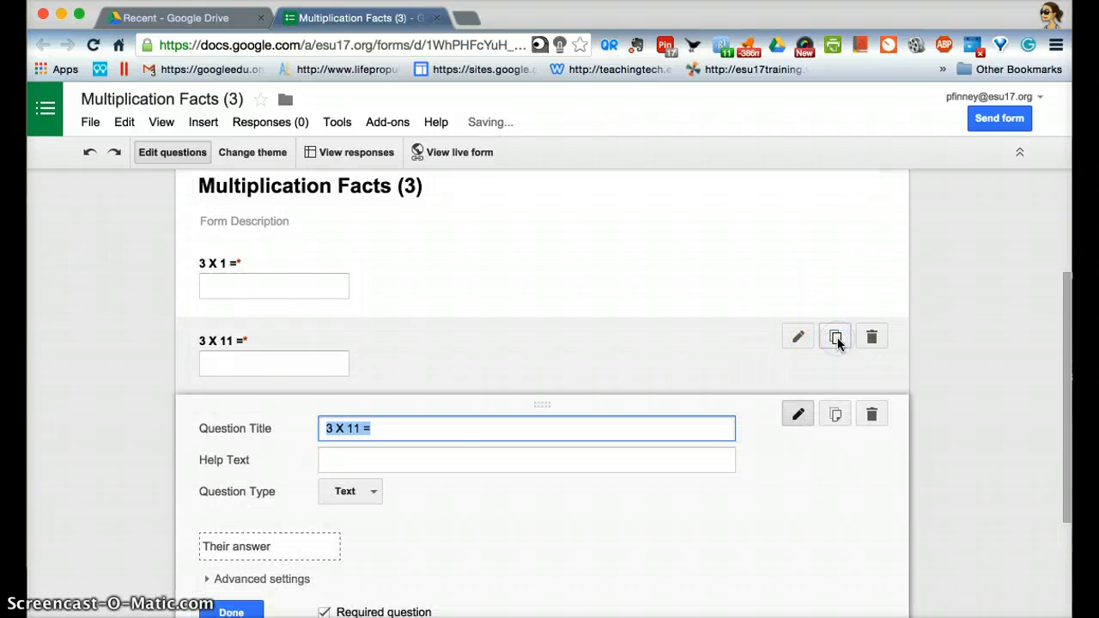
left_click(360, 428)
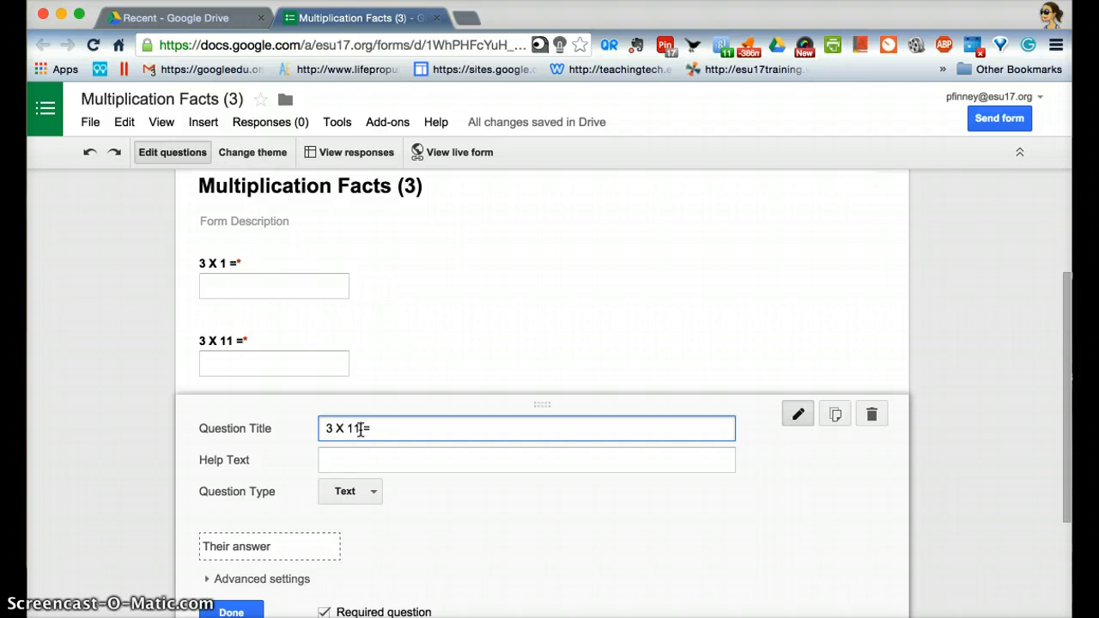
key("BackSpace")
key("BackSpace")
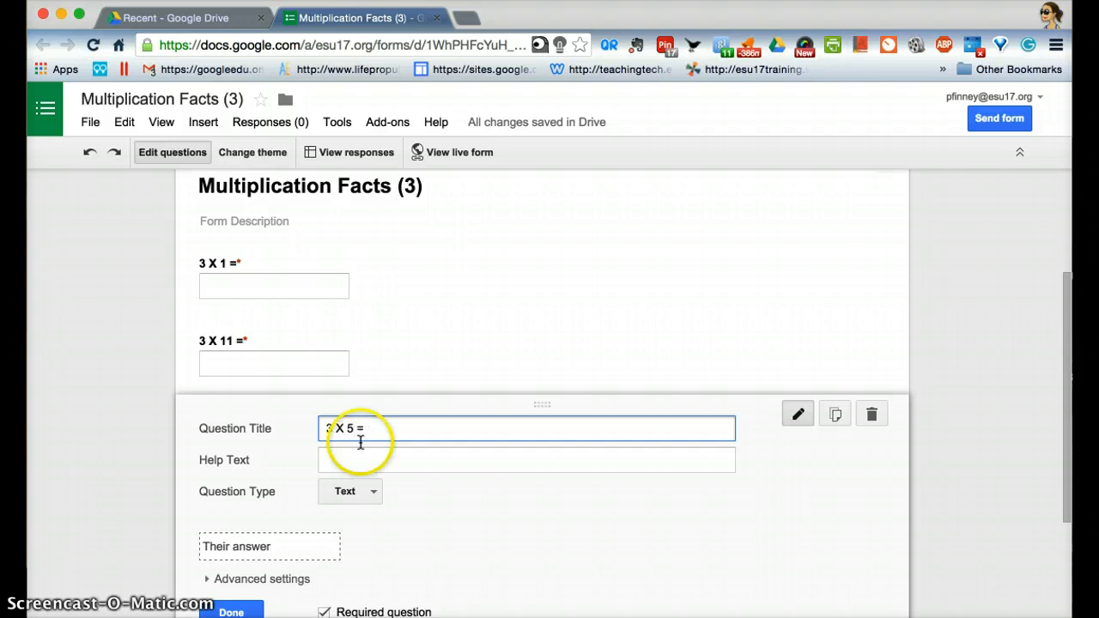
scroll(460, 521, "down", 1)
left_click(230, 568)
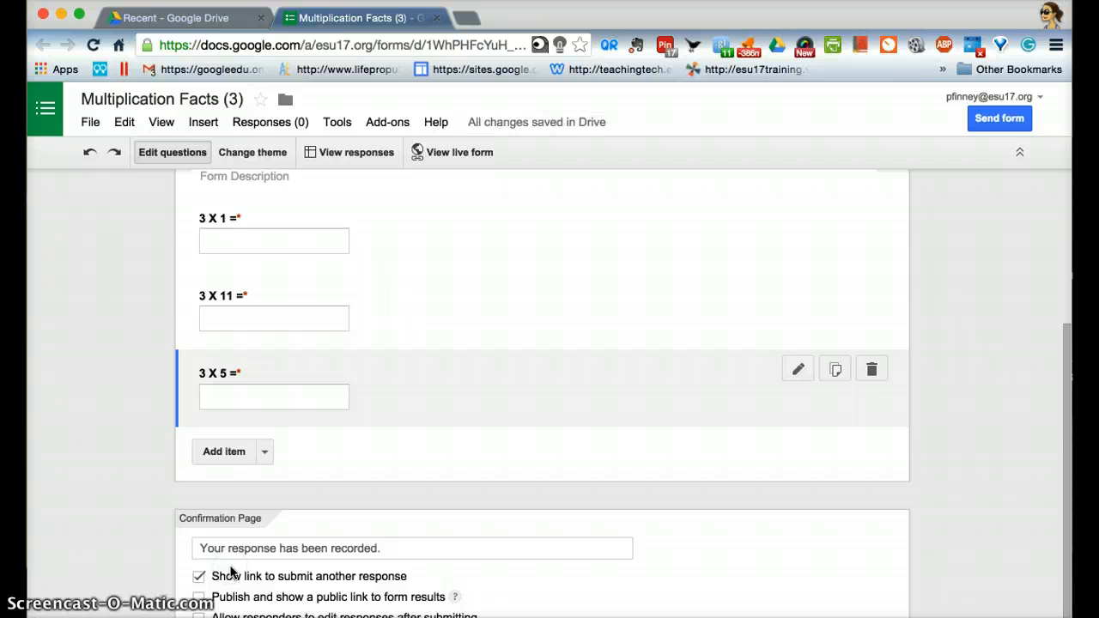
- Add a new Text question after "3 X 12 =" and title it "Name:"
left_click(378, 481)
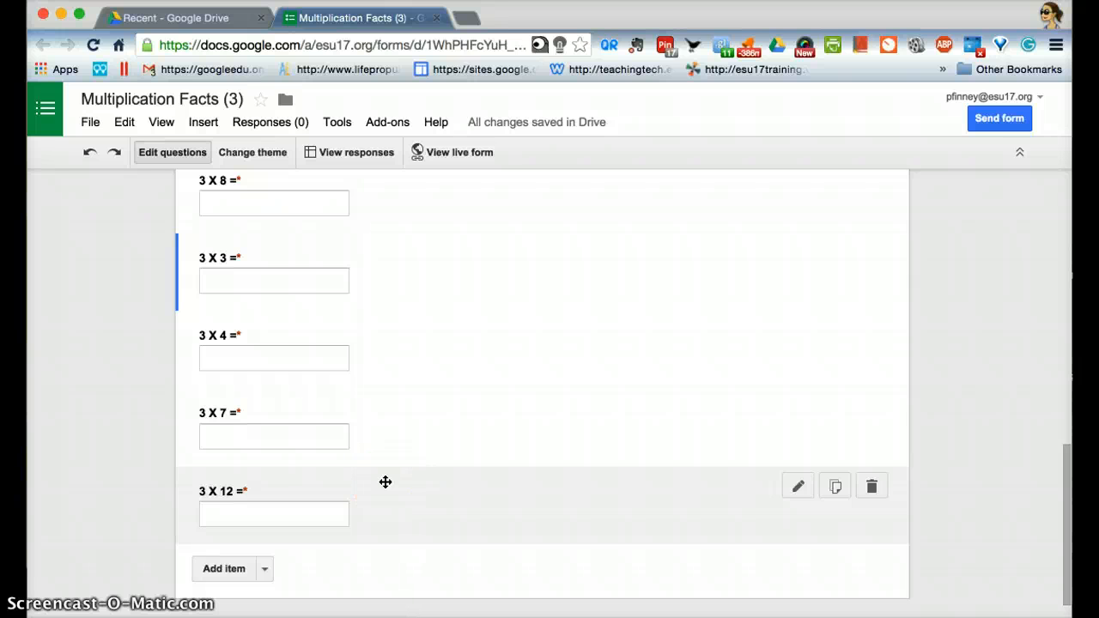
scroll(423, 403, "up", 9)
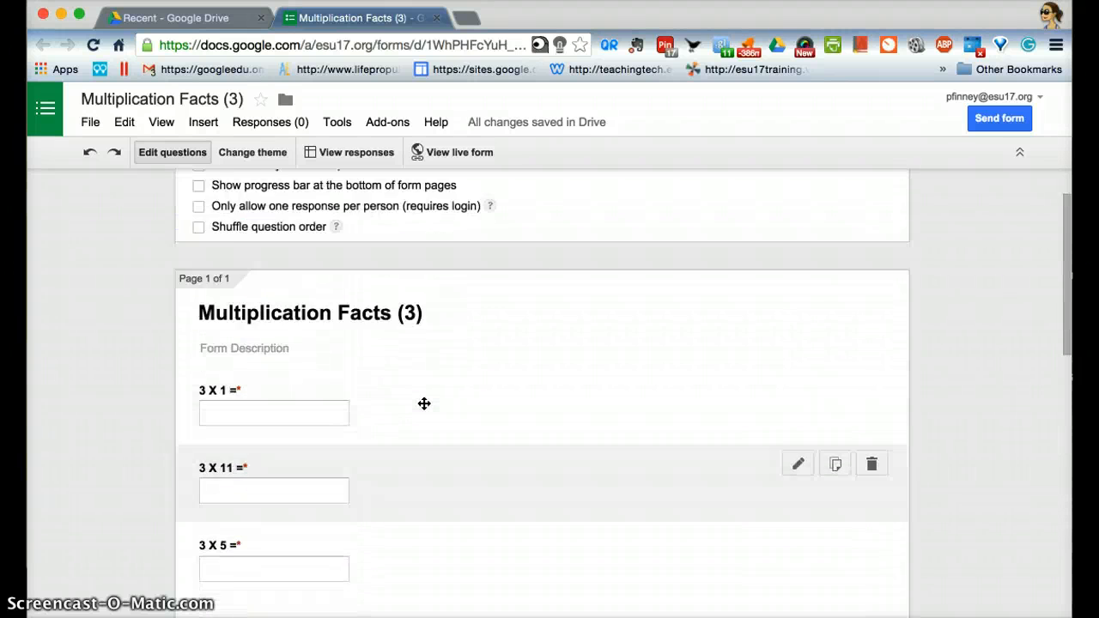
scroll(424, 404, "up", 1)
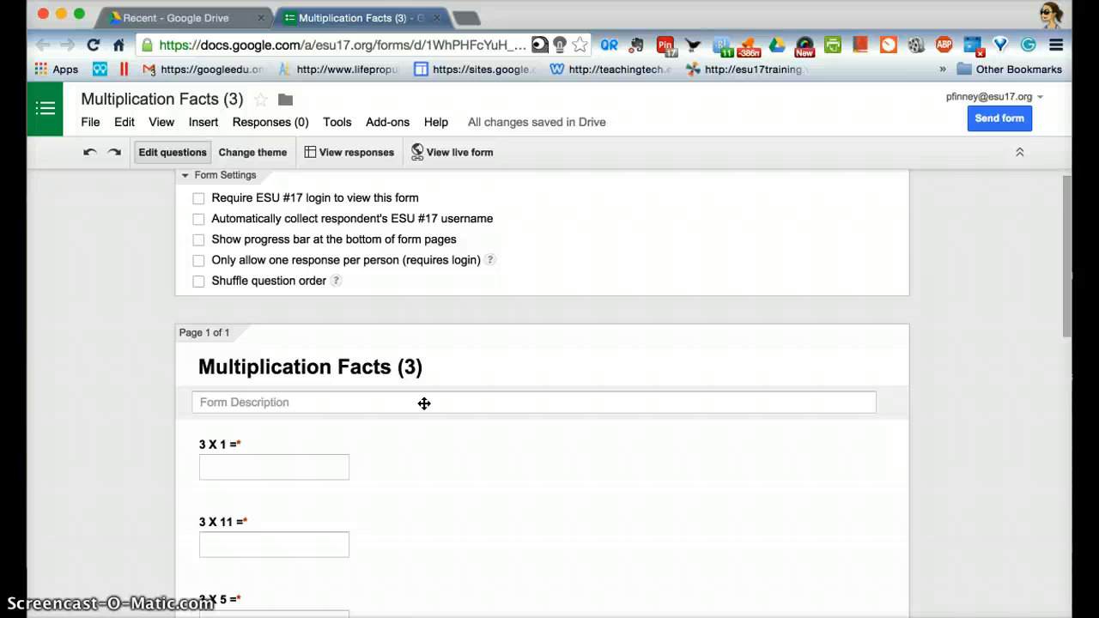
scroll(423, 403, "down", 8)
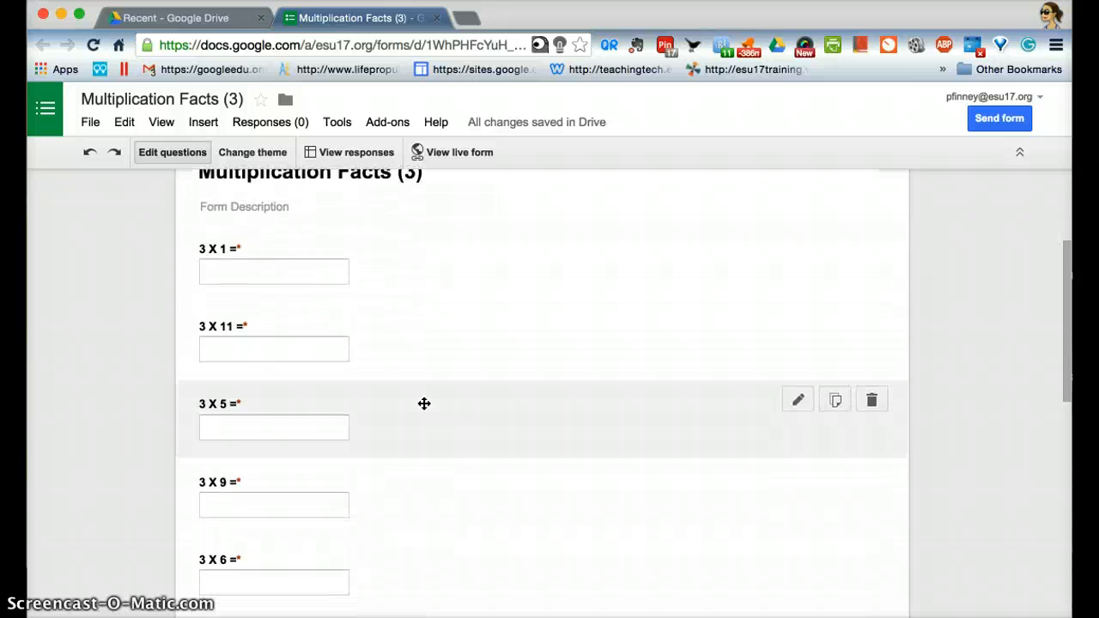
scroll(423, 404, "down", 8)
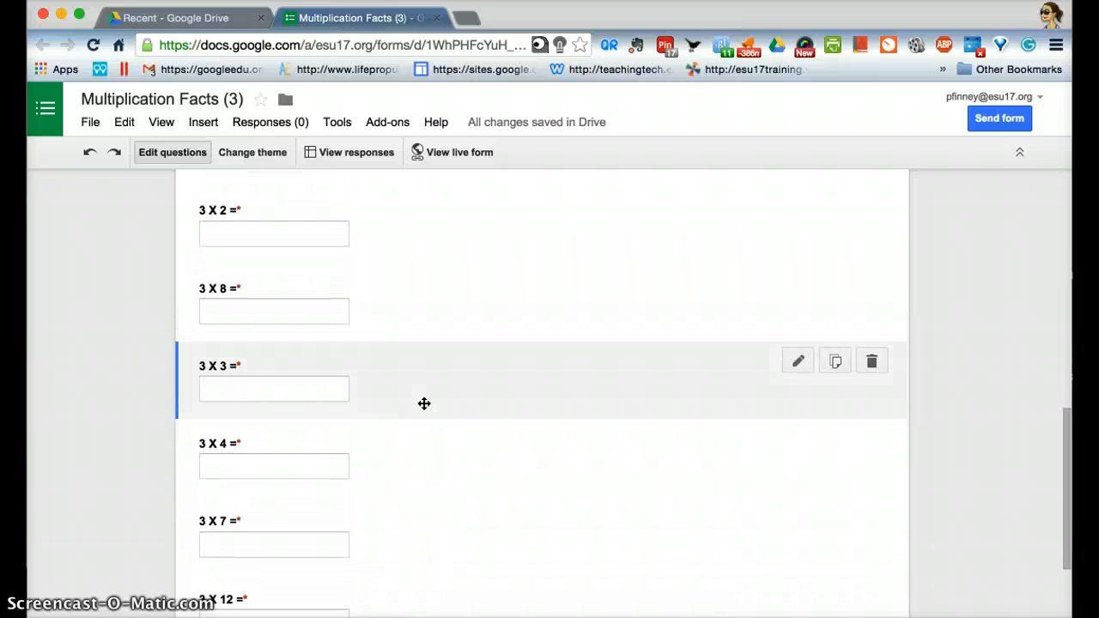
scroll(424, 403, "down", 1)
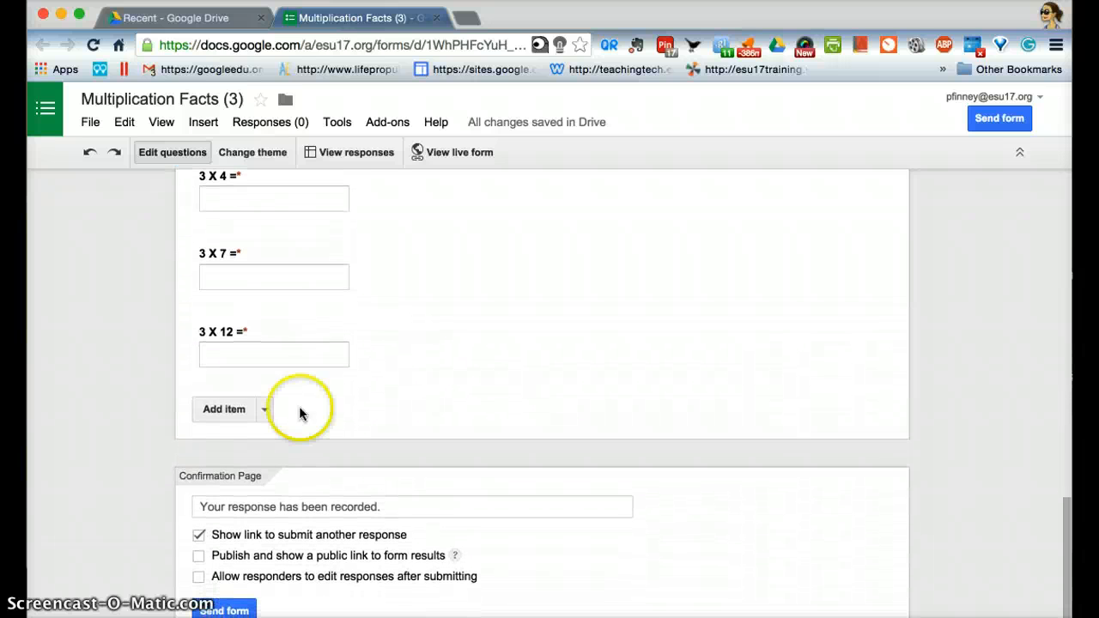
left_click(213, 407)
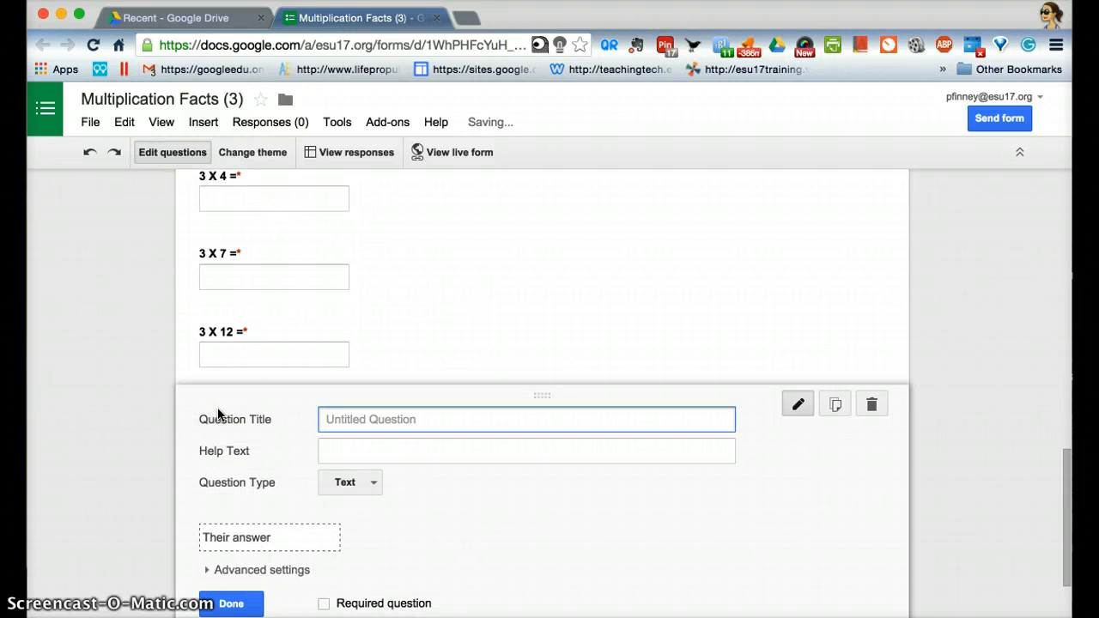
type("Name:")
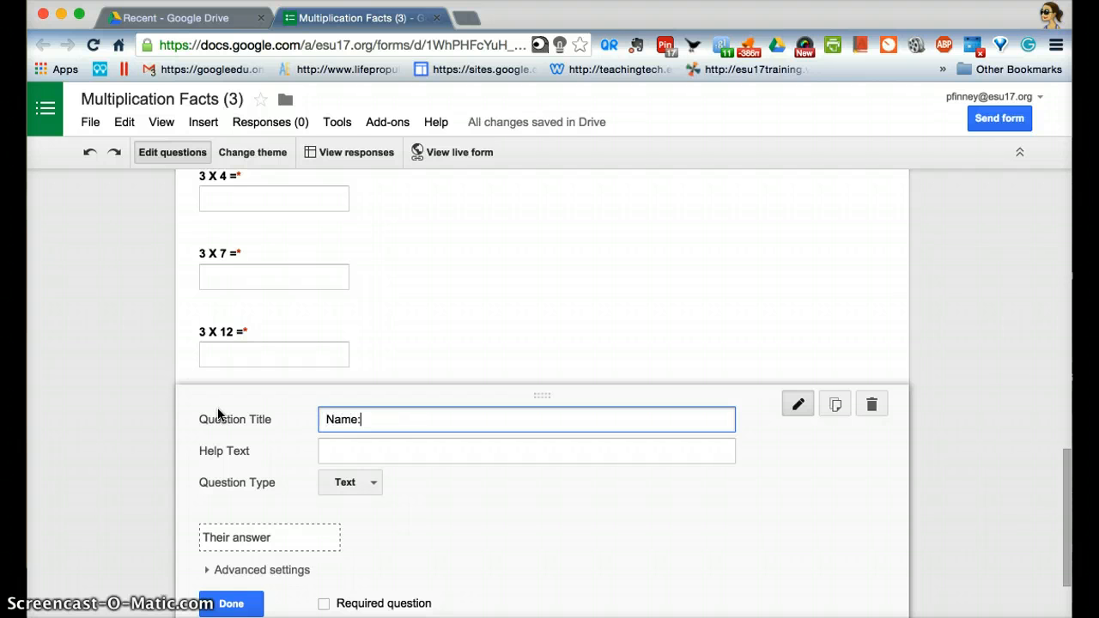
- Give the "Name:" question the help text "Please include first and last name." and make it a required question
left_click(327, 448)
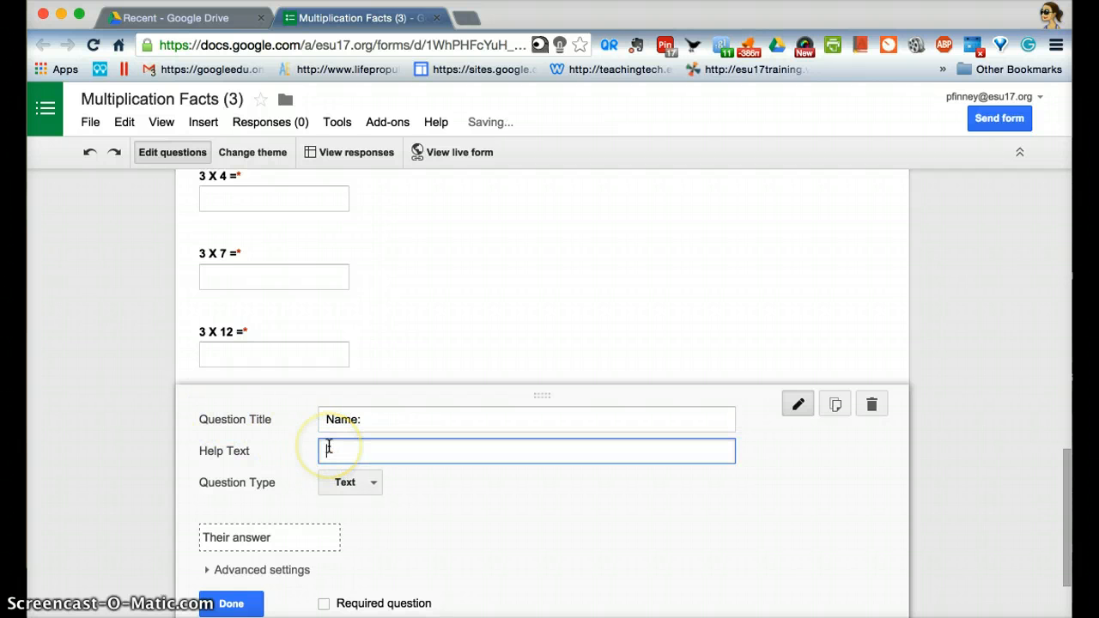
type("Please include fir")
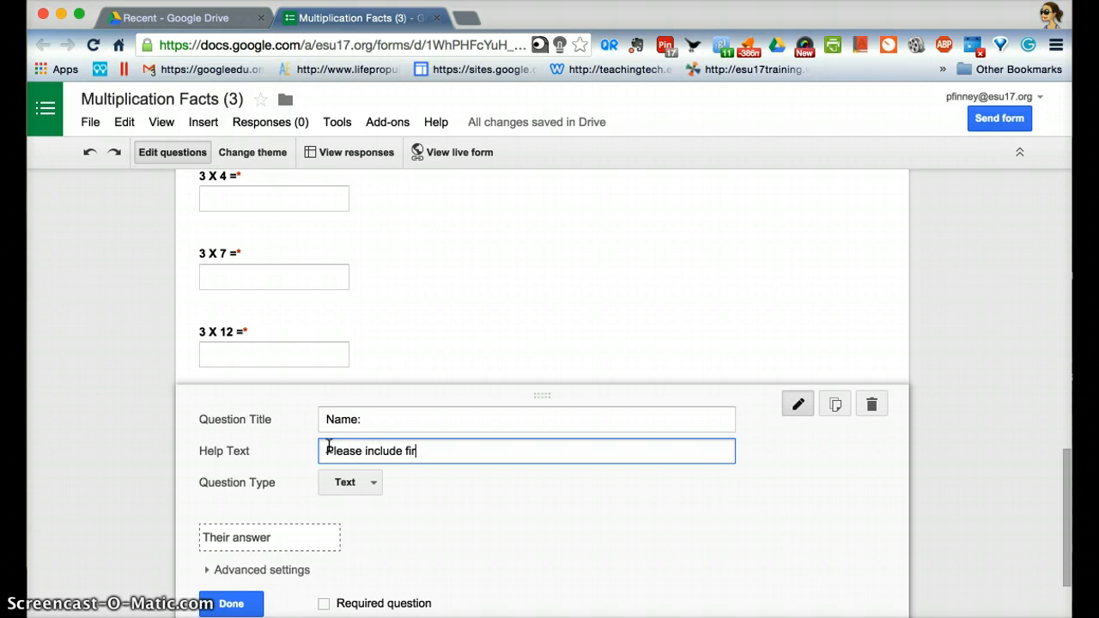
type("st and last name.")
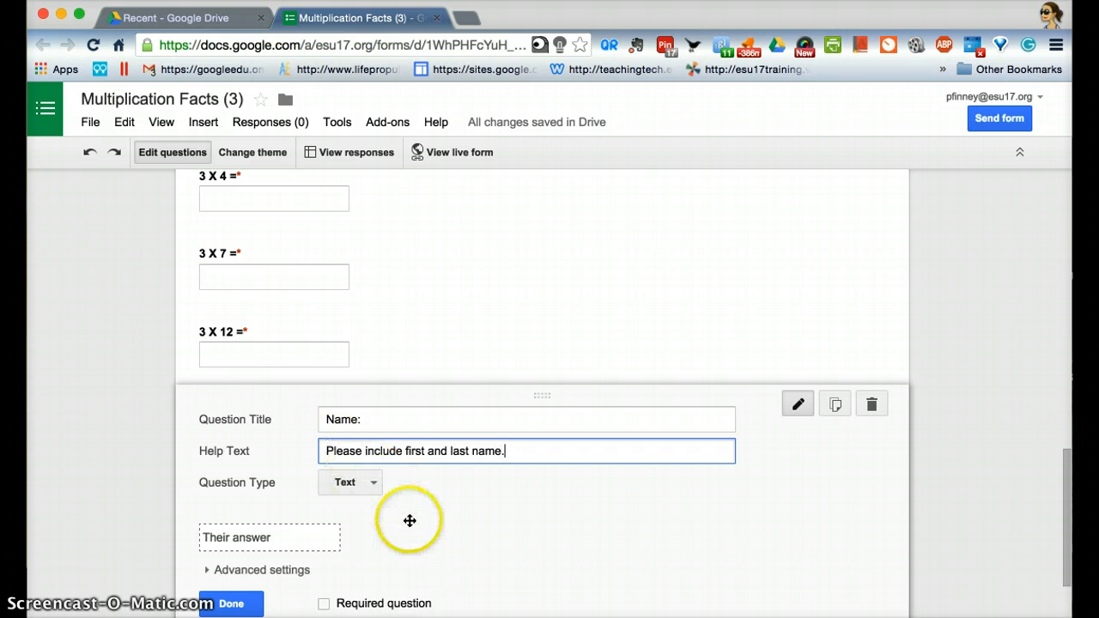
scroll(409, 520, "down", 1)
left_click(324, 571)
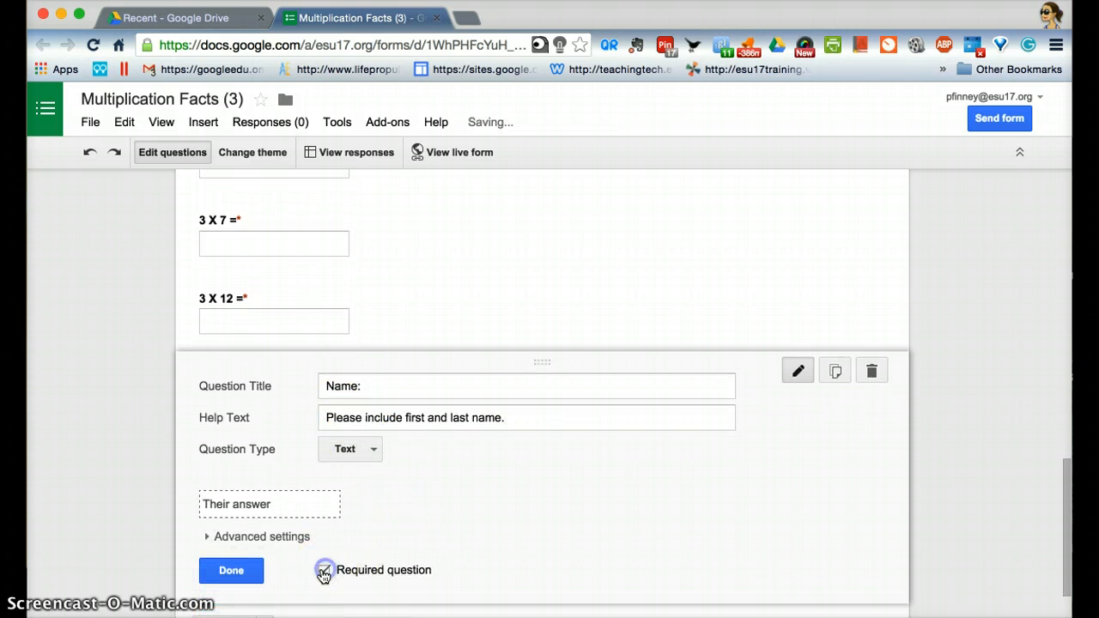
left_click(246, 572)
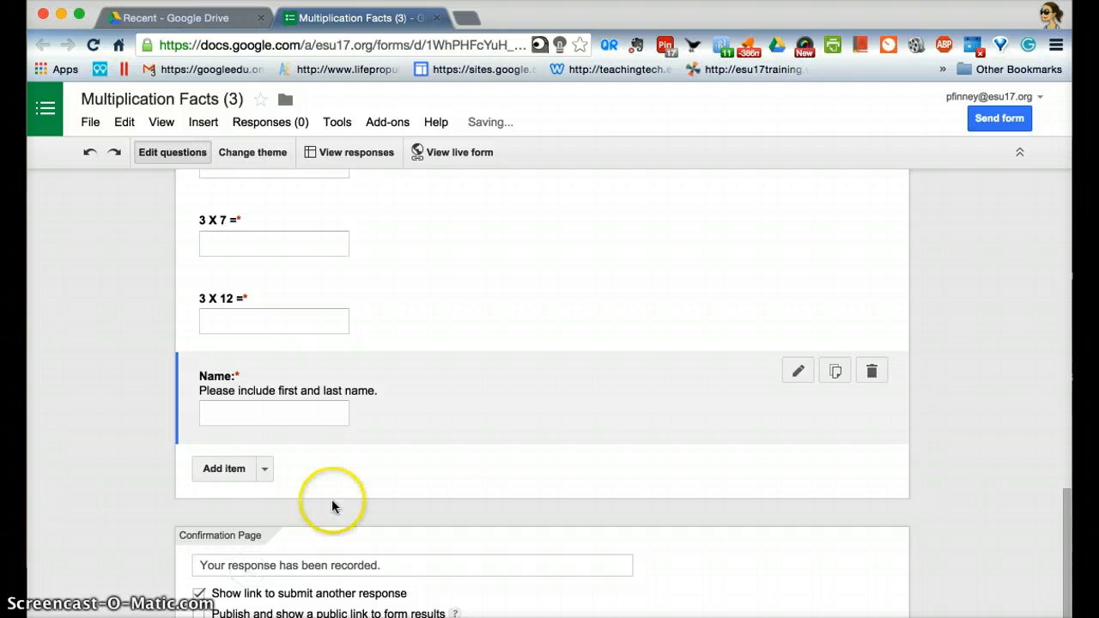
- Move the "Name:" question to the start of the form, above "3 X 1 =", and check the question order
left_click_drag(491, 404, 486, 319)
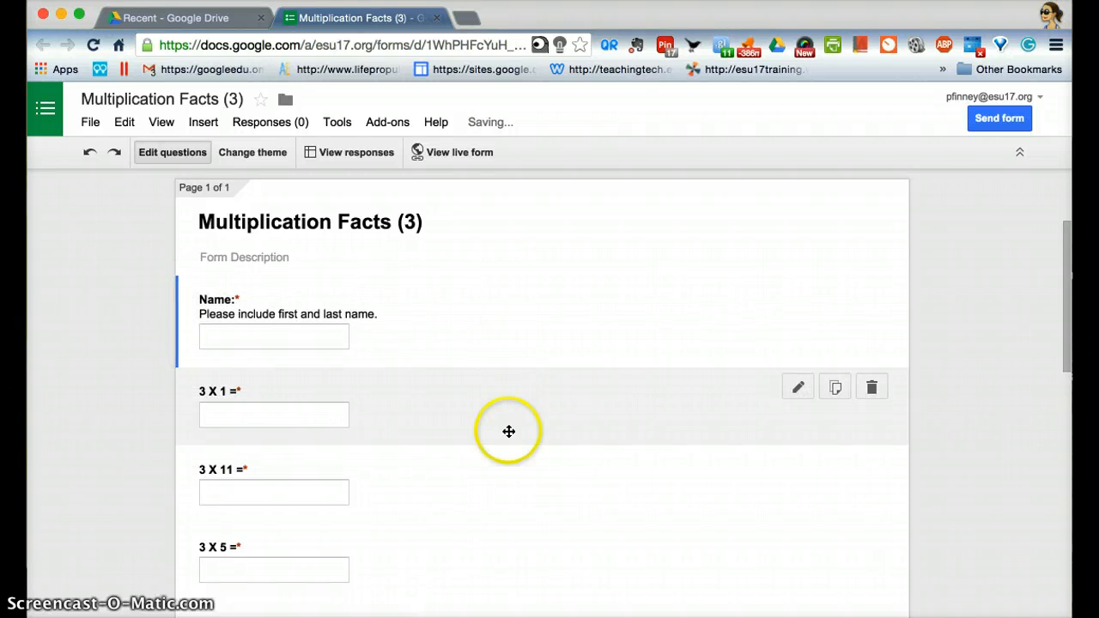
scroll(520, 493, "down", 1)
scroll(519, 494, "down", 15)
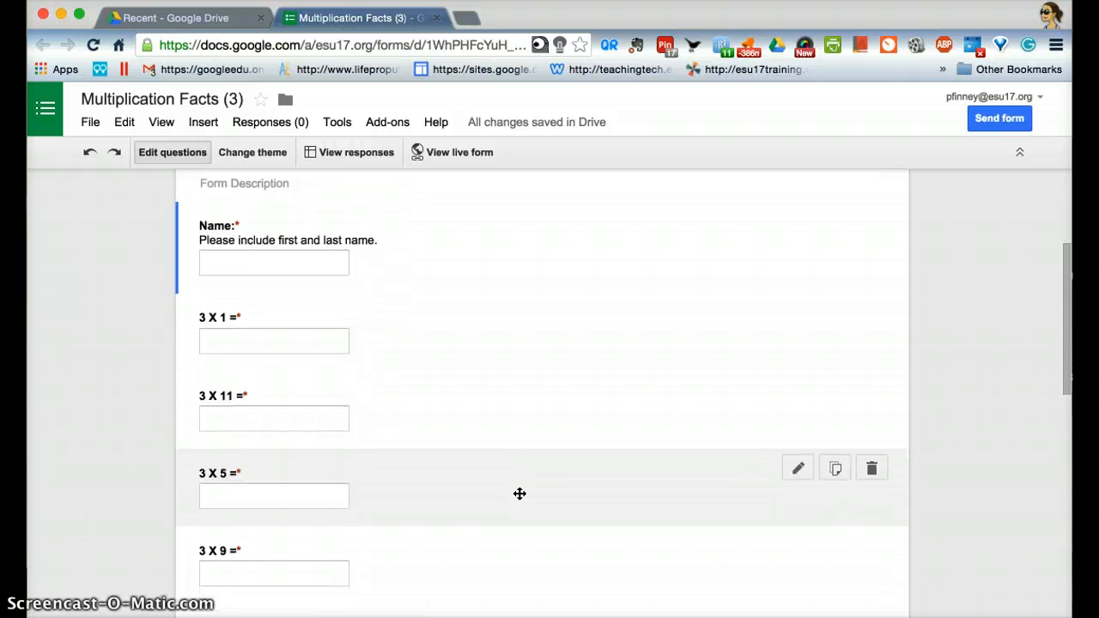
scroll(519, 494, "down", 3)
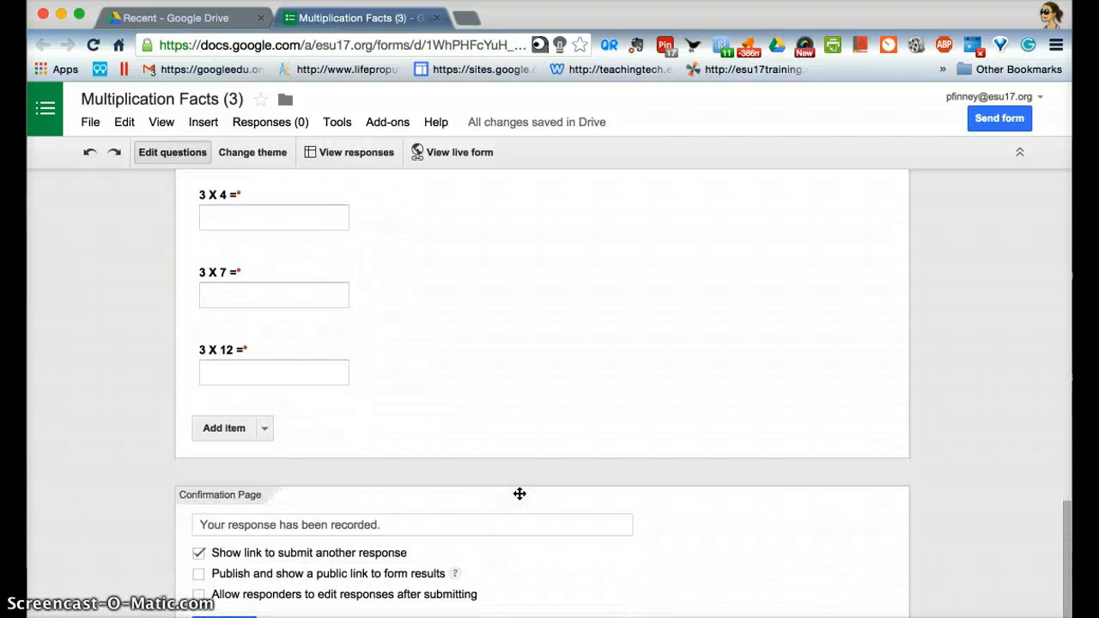
scroll(519, 494, "up", 10)
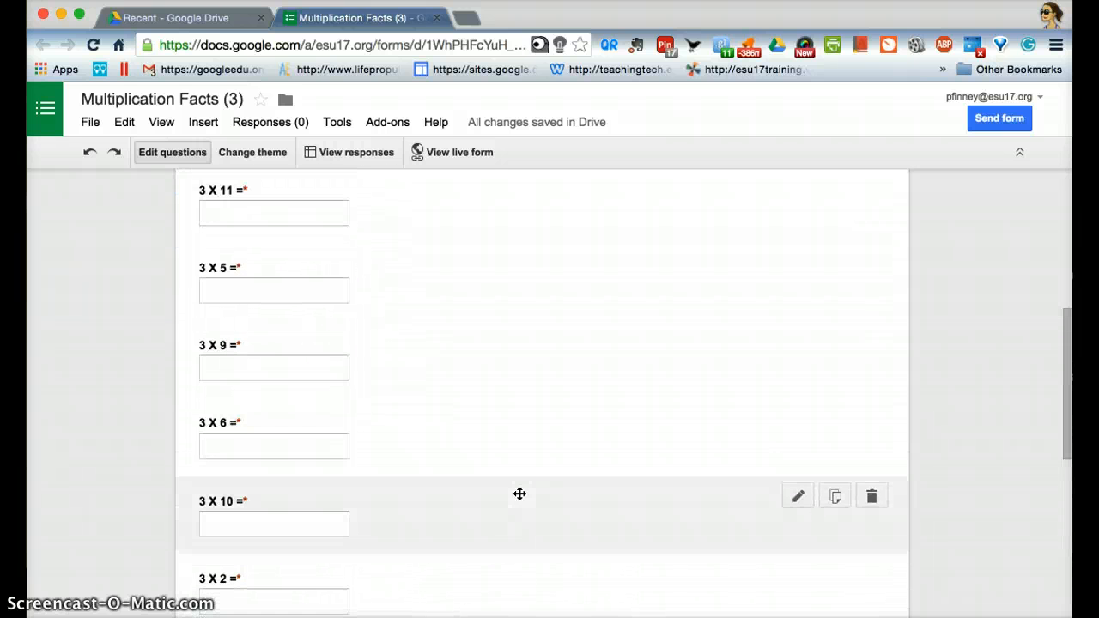
scroll(520, 494, "up", 10)
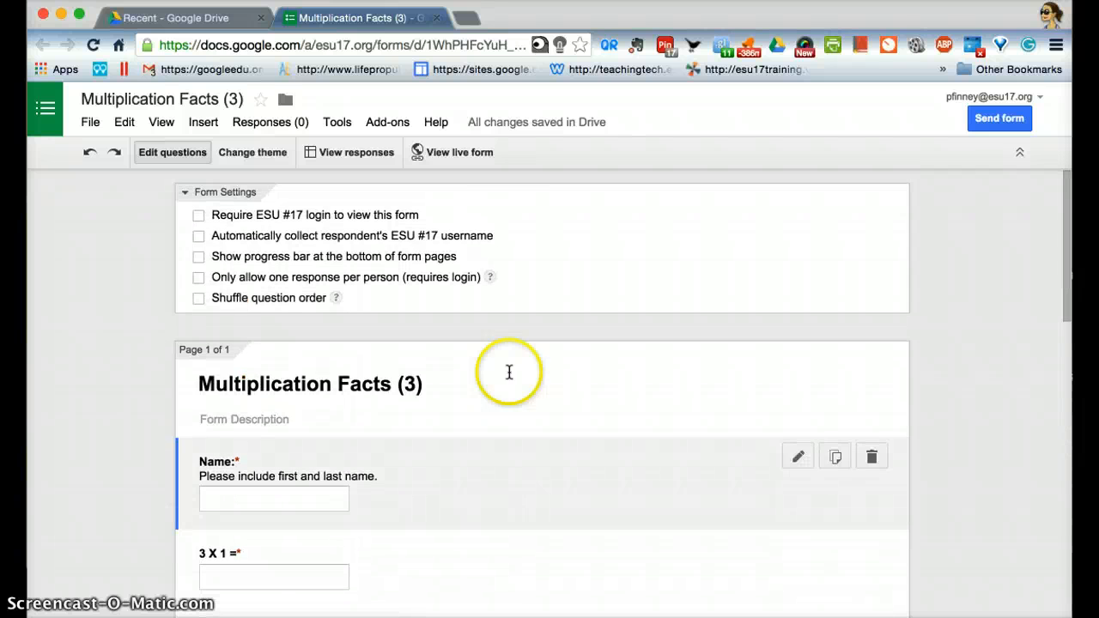
- View the live form and look through all its questions as a respondent sees them
left_click(458, 155)
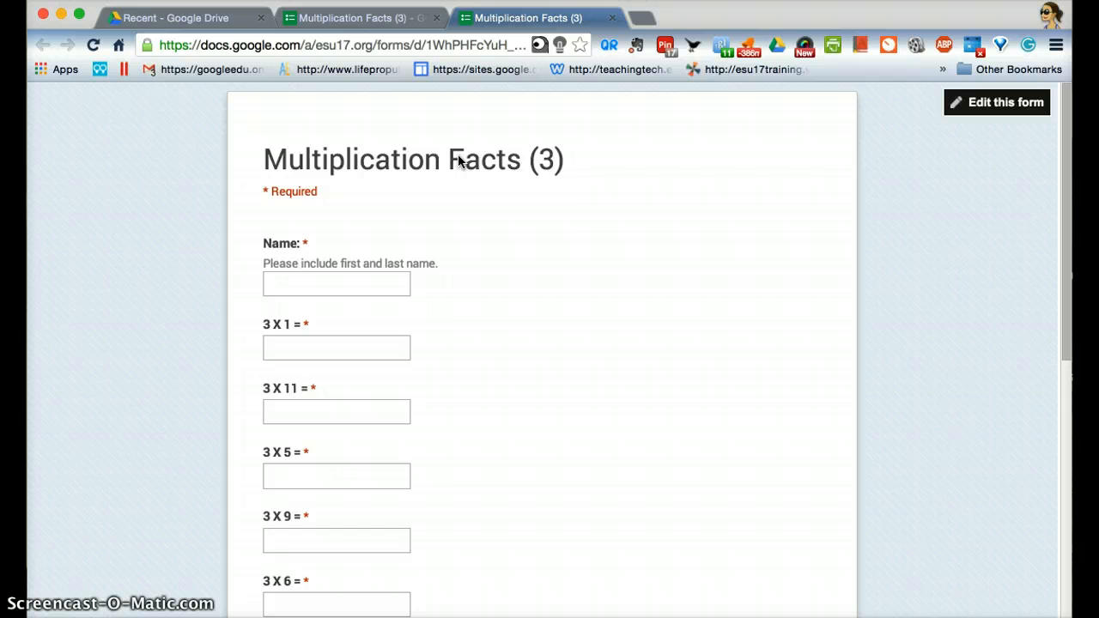
scroll(565, 316, "down", 1)
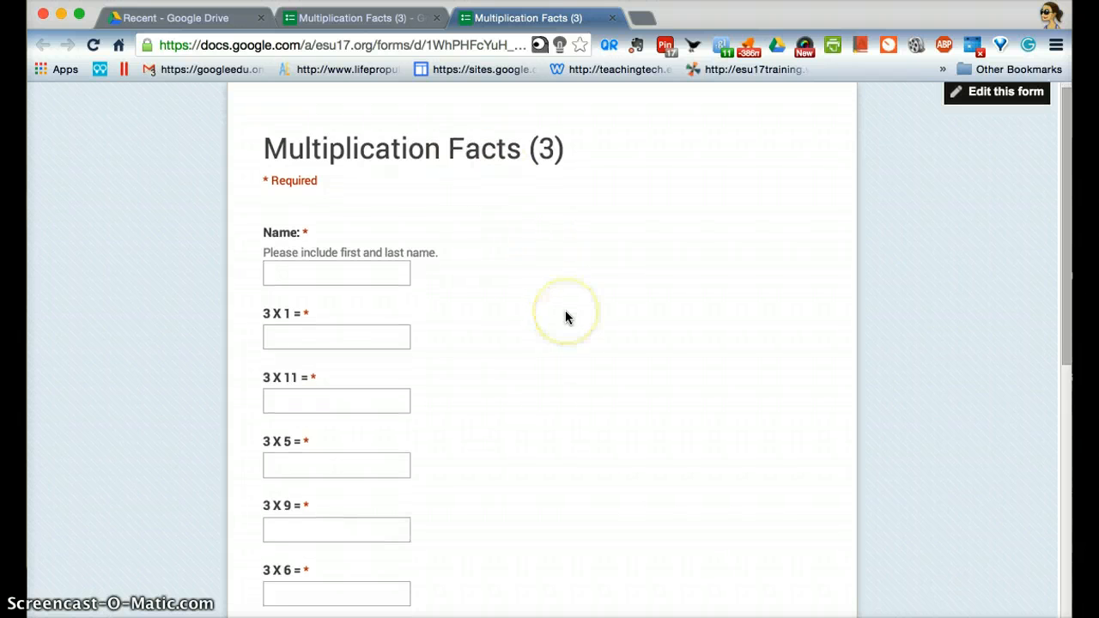
scroll(566, 313, "down", 12)
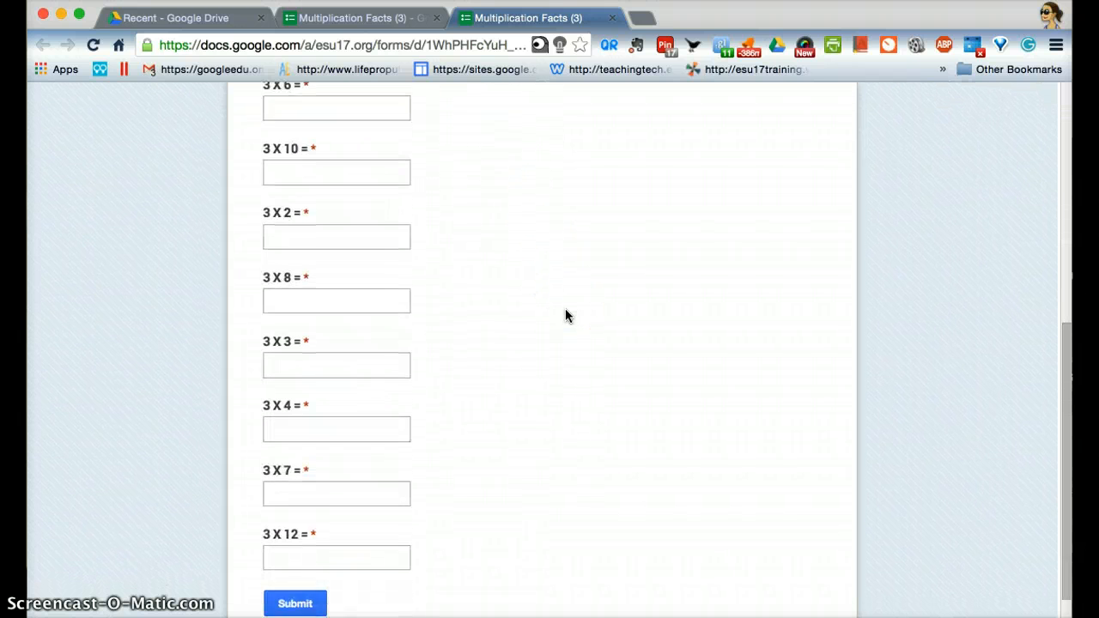
scroll(565, 316, "up", 12)
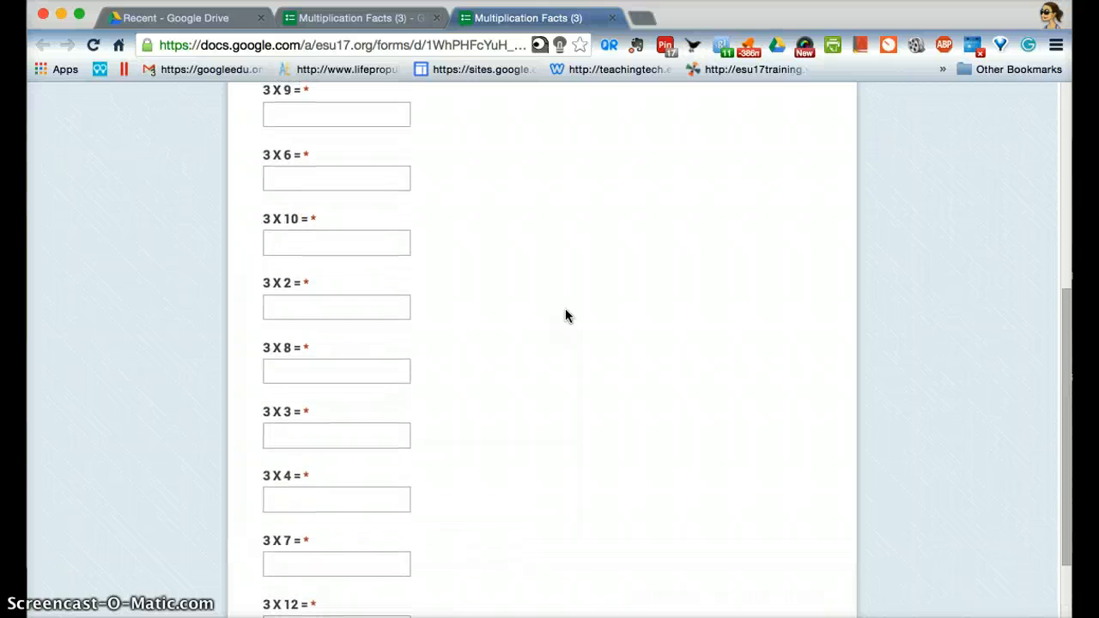
scroll(565, 318, "up", 3)
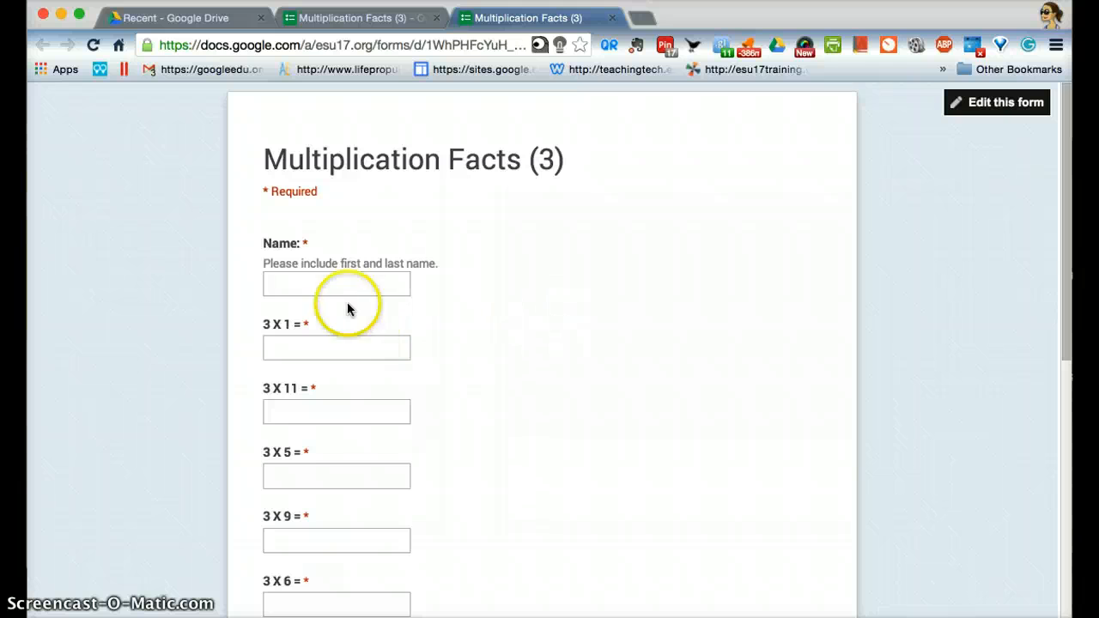
- Enter "Teacher's Key" as the name in the live form and go to the "3 X 1 =" answer
left_click(320, 282)
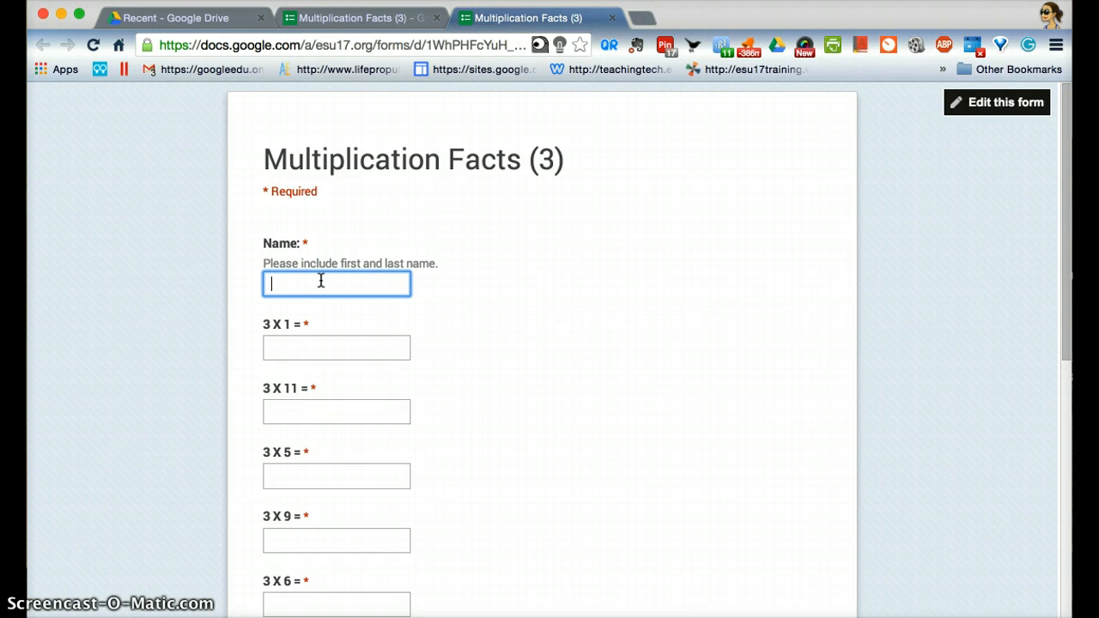
type("Teacher's Key")
left_click(282, 350)
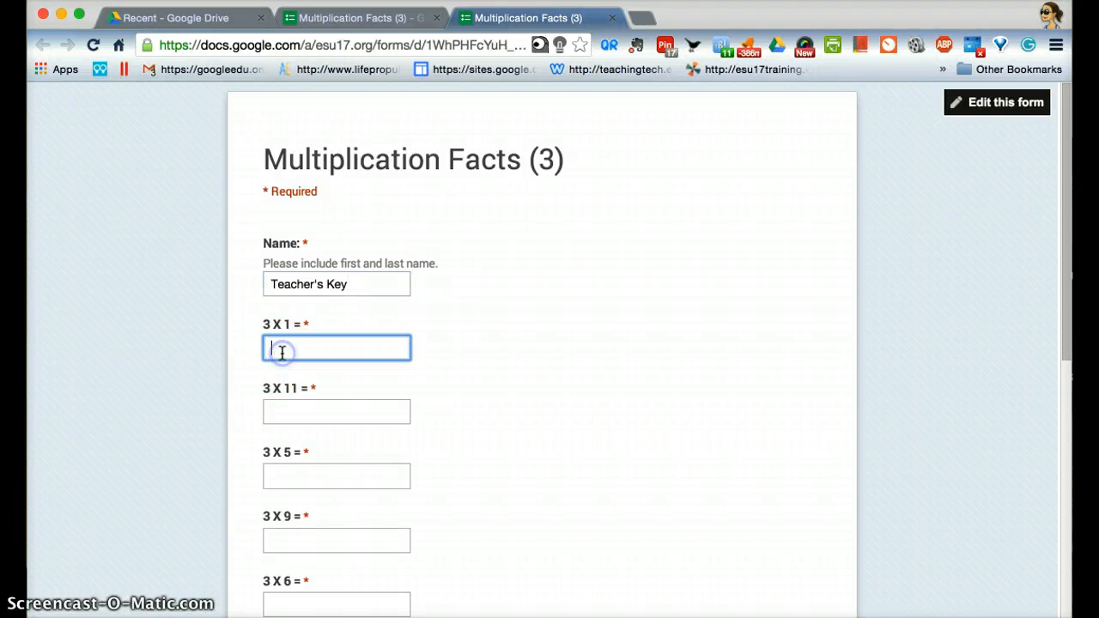
left_click(348, 355)
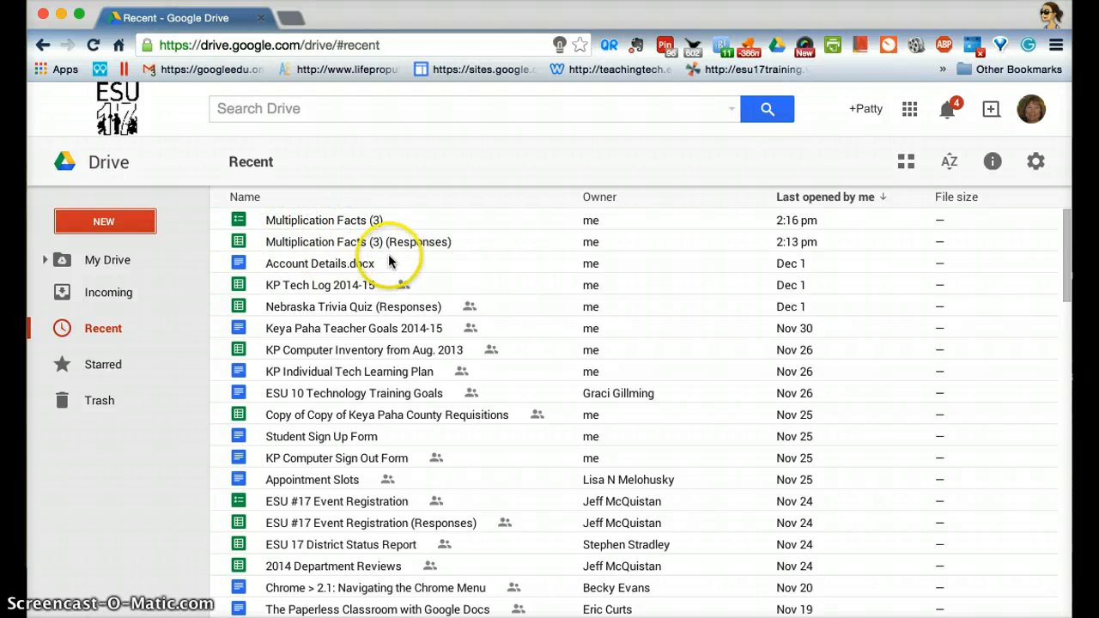
- Open the "Multiplication Facts (3) (Responses)" spreadsheet from the recent files in Google Drive
double_click(329, 242)
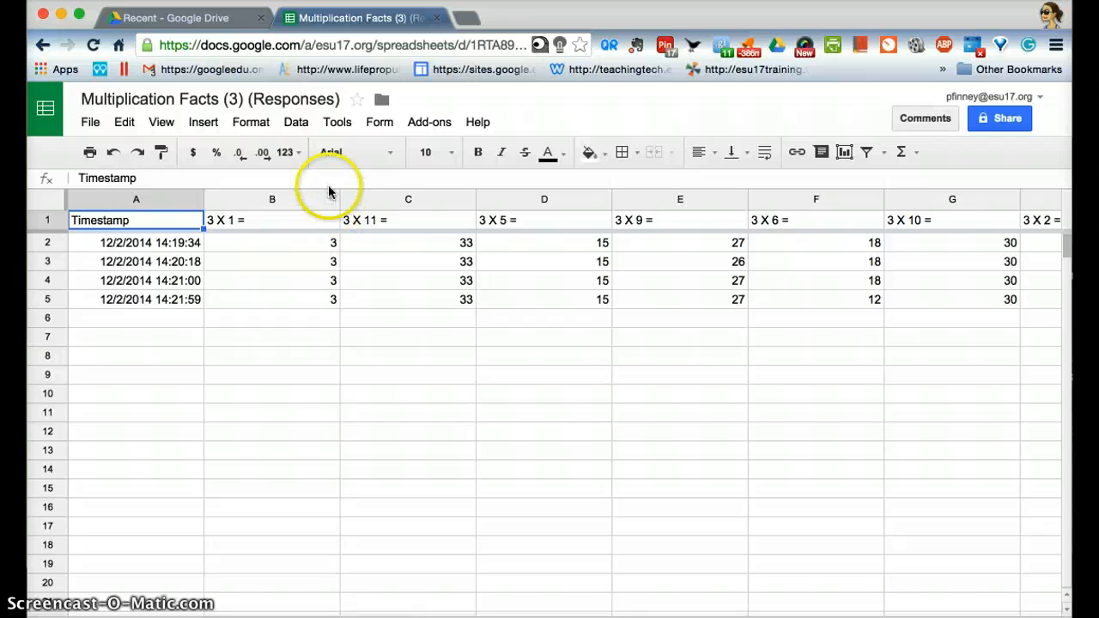
- Look over the add-ons available for the responses spreadsheet in the add-on gallery and close it
left_click(438, 126)
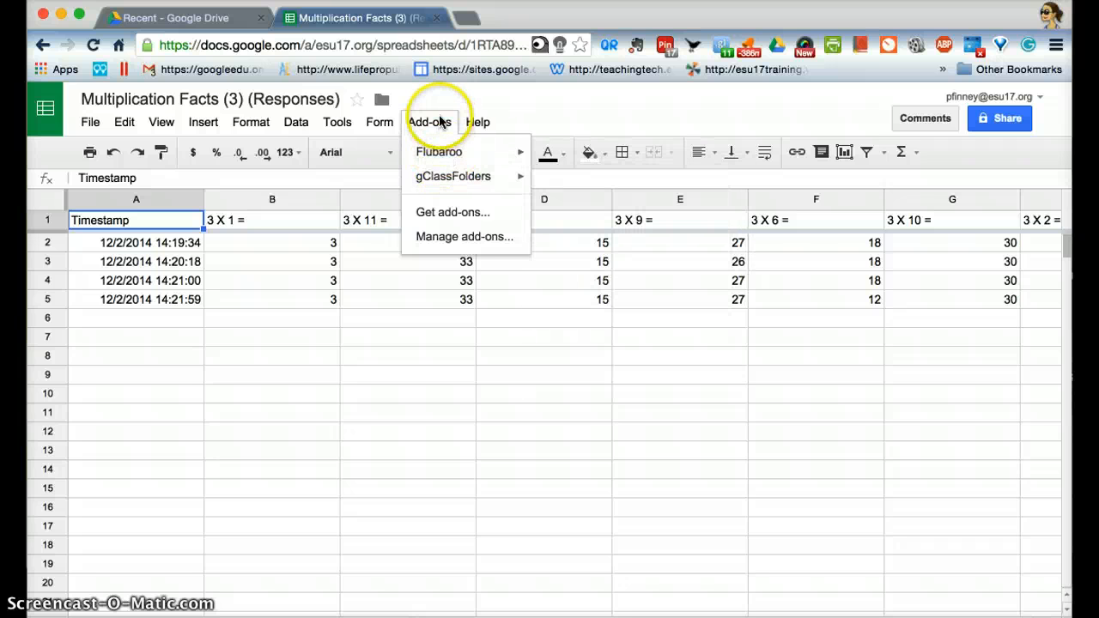
left_click(442, 221)
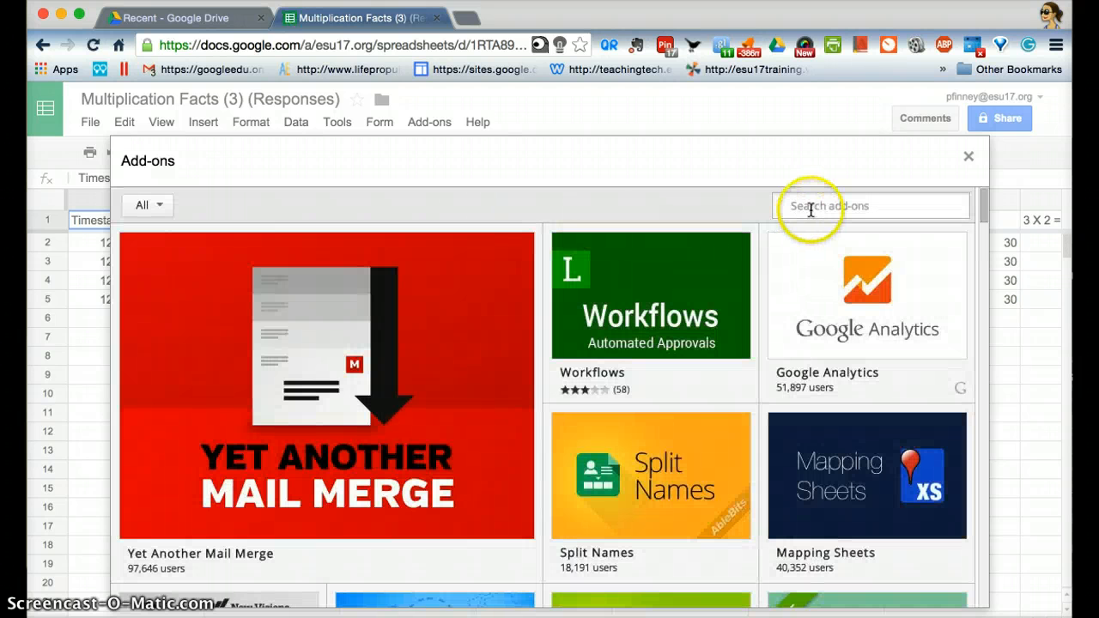
left_click(798, 206)
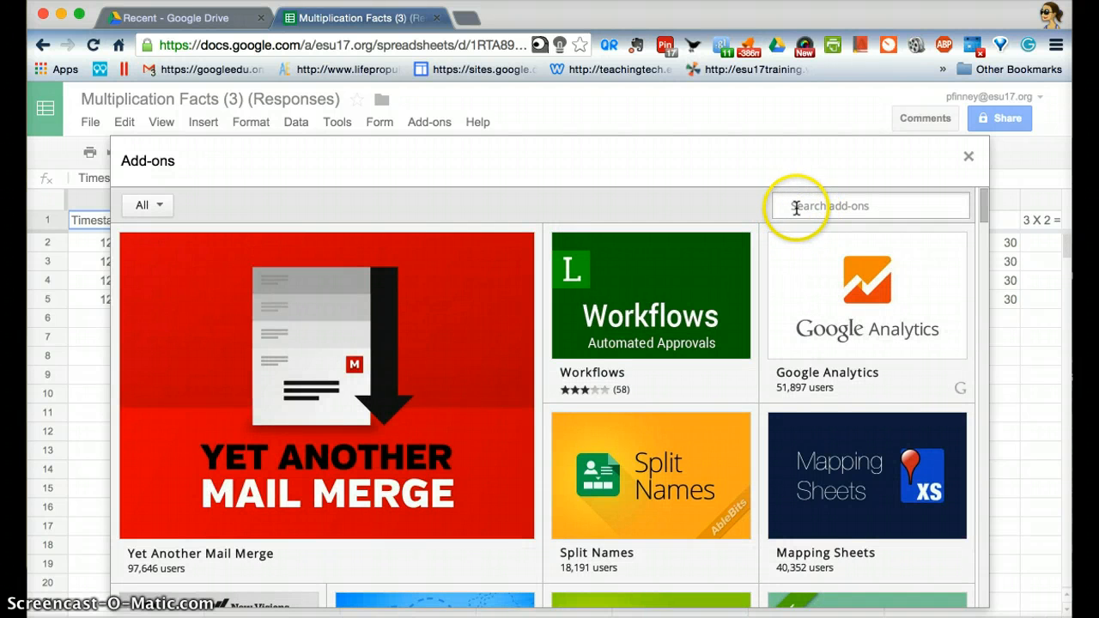
mouse_move(521, 444)
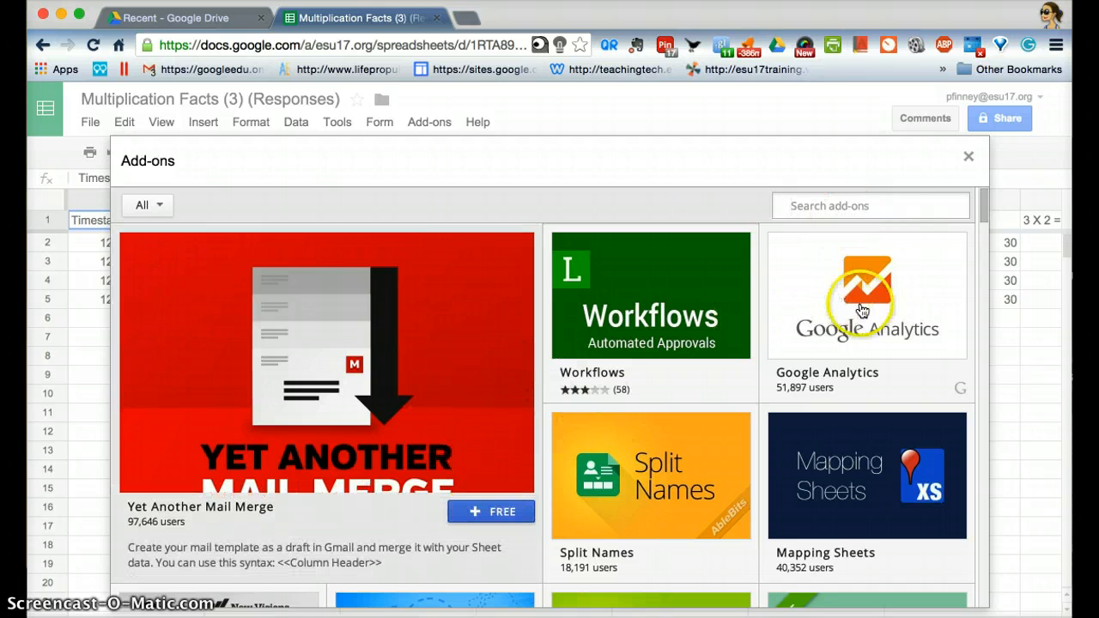
left_click(968, 156)
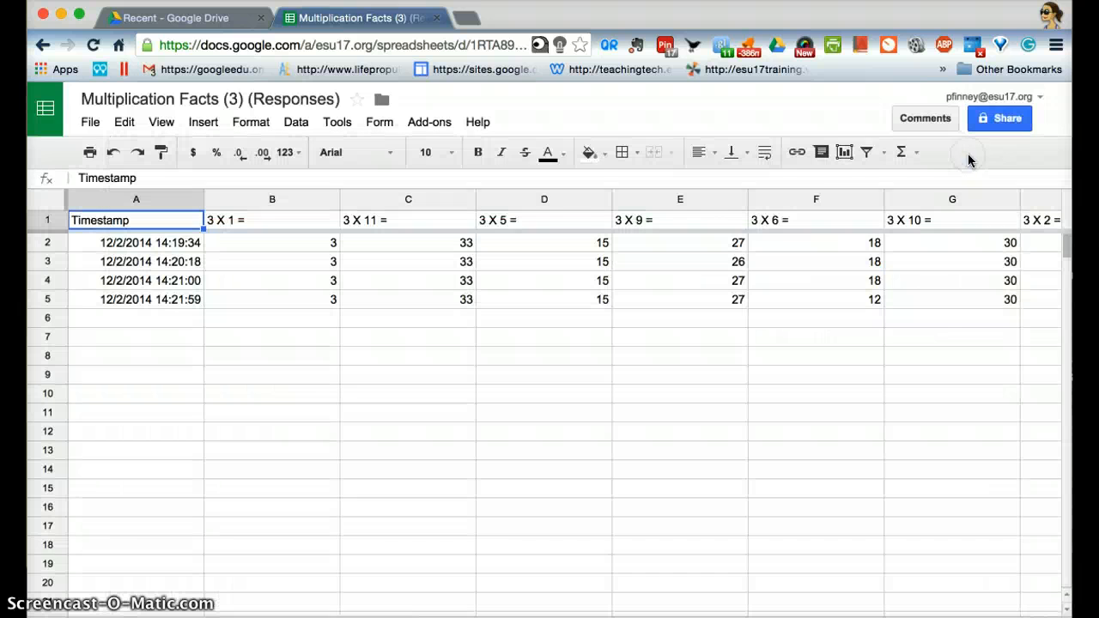
- Start grading the quiz responses with Flubaroo's Grade Assignment command
left_click(427, 127)
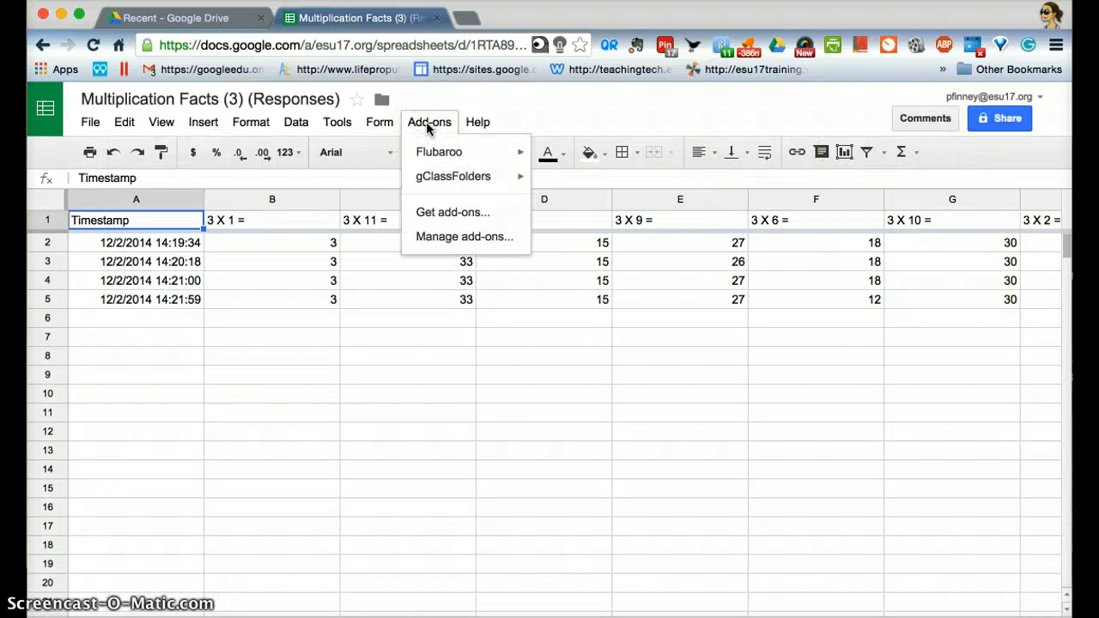
mouse_move(460, 155)
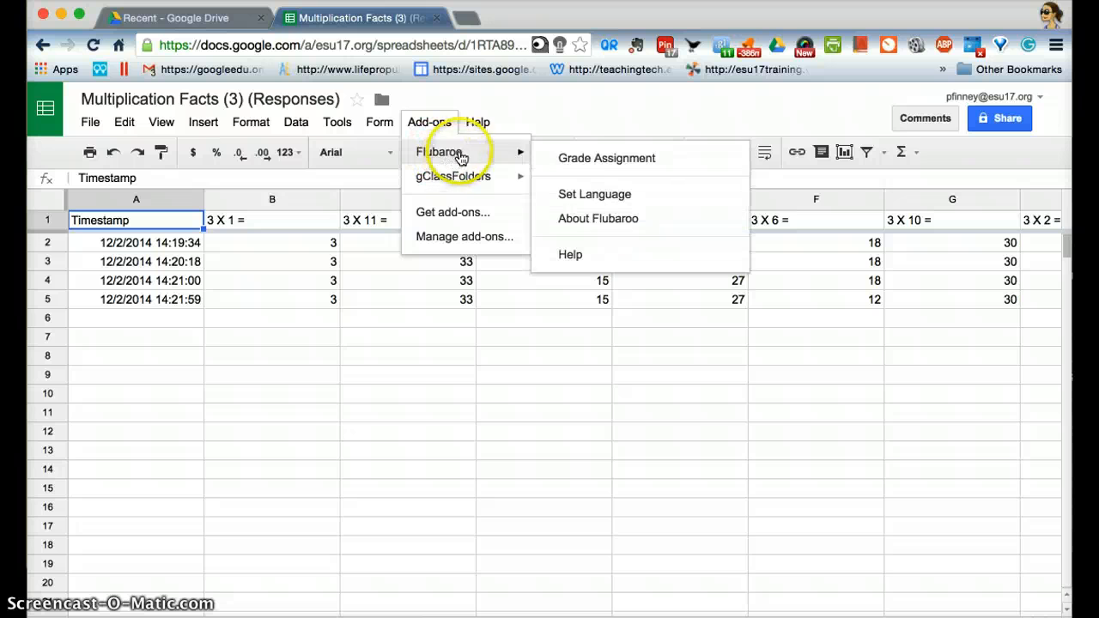
left_click(570, 160)
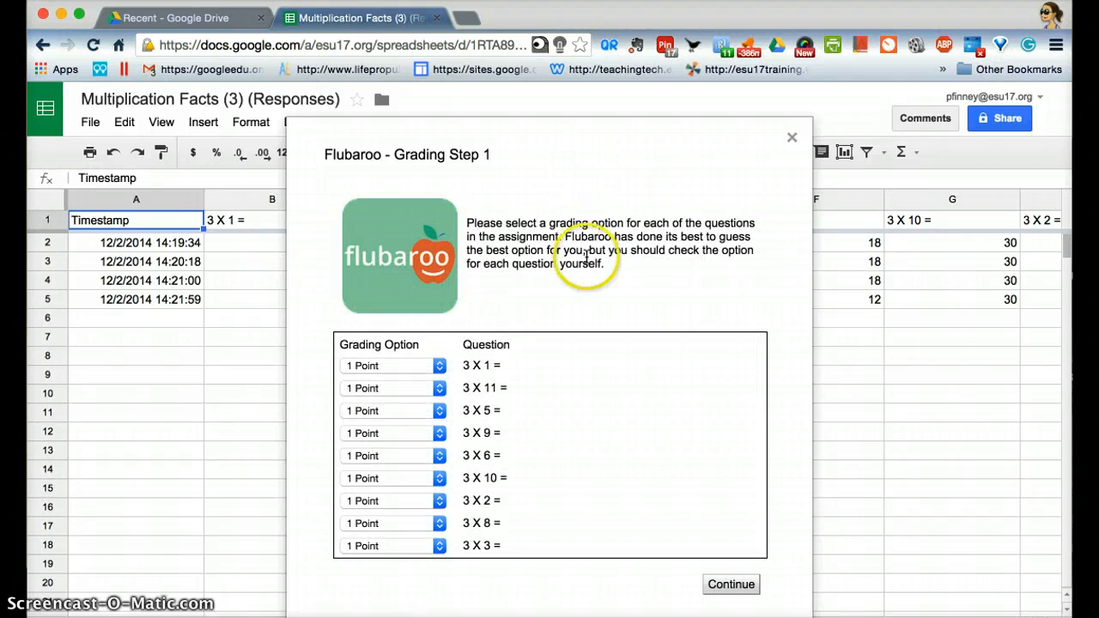
- Accept the grading options of 1 Point for each multiplication question and Identifies Student for the Name question
left_click(439, 368)
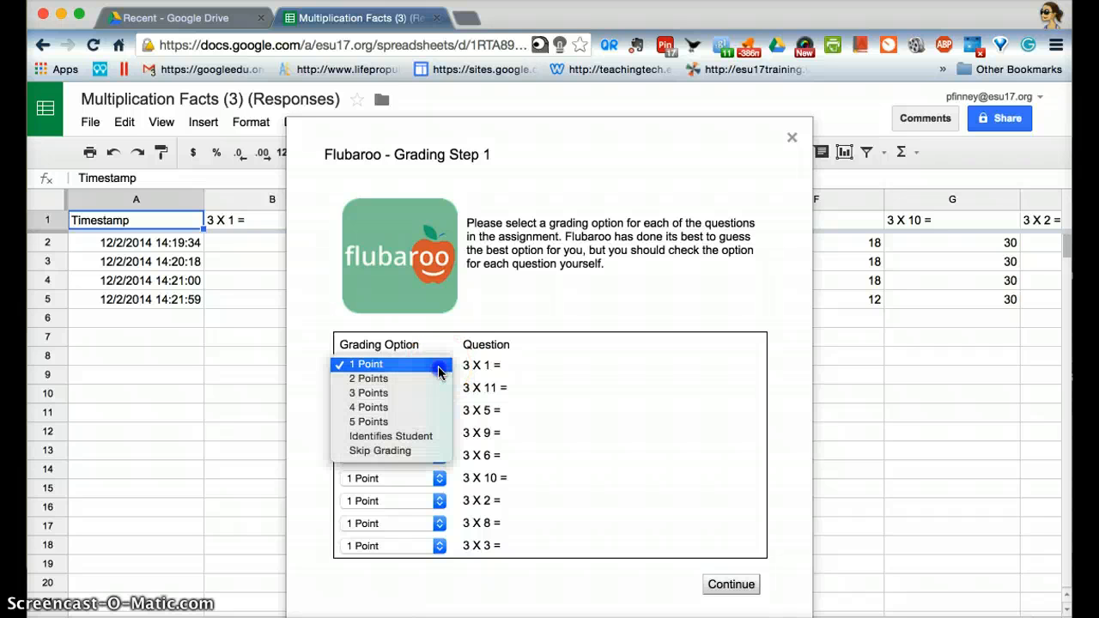
left_click(439, 367)
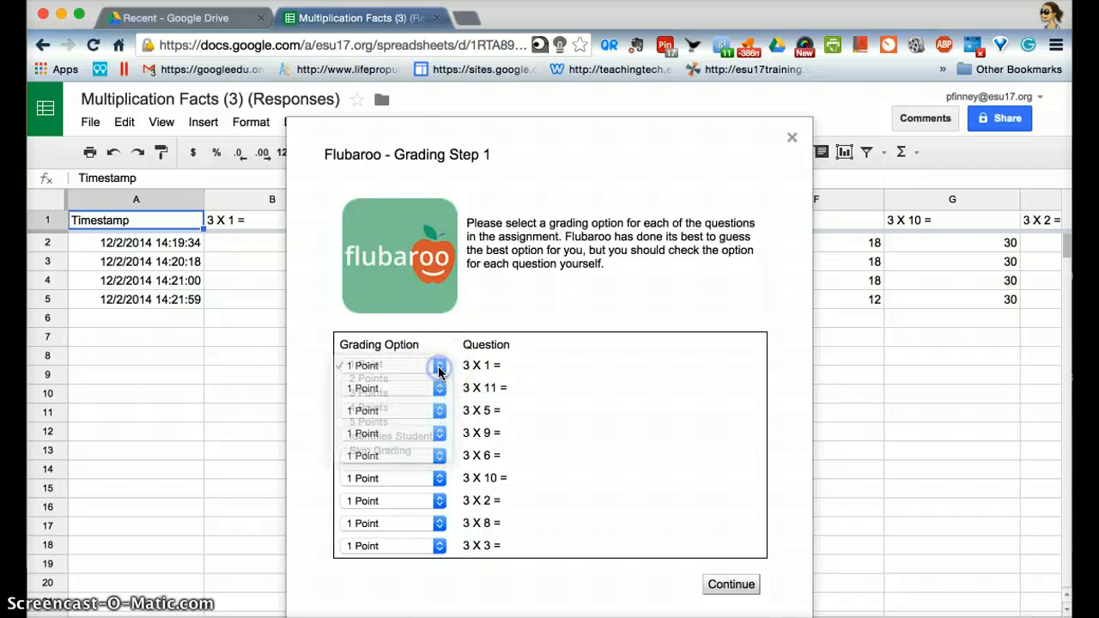
scroll(581, 452, "down", 2)
scroll(581, 453, "down", 3)
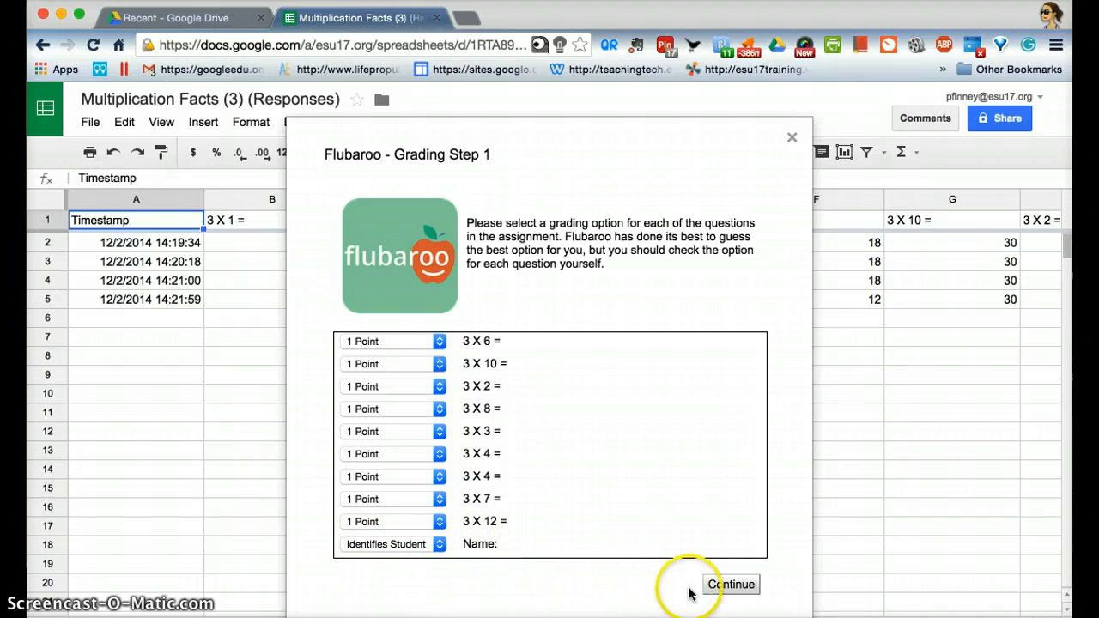
left_click(728, 585)
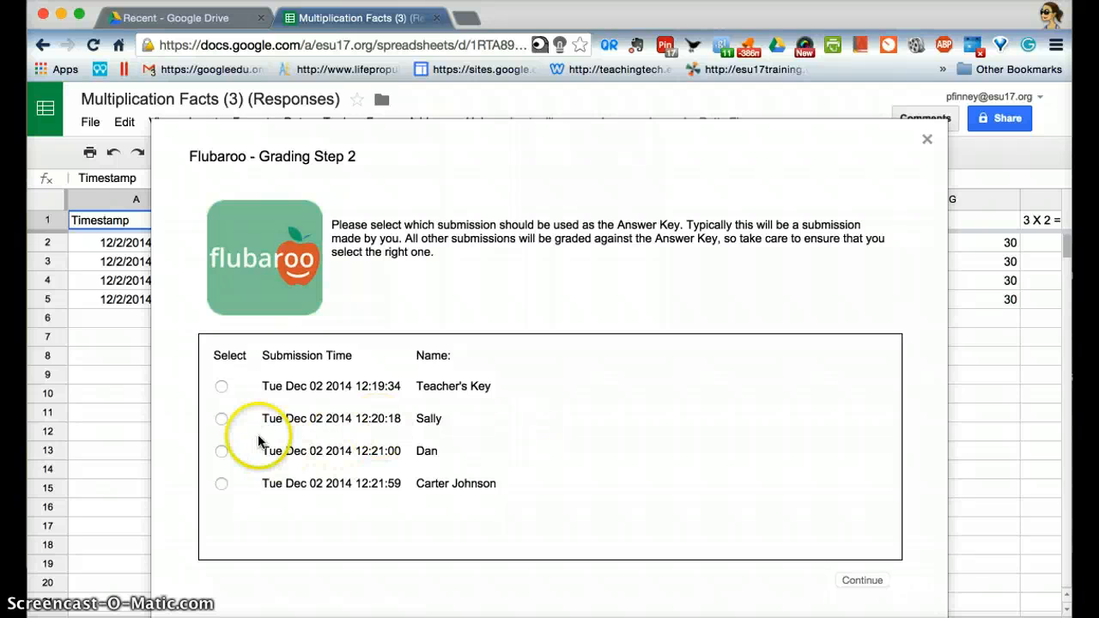
- Grade the submissions using the Teacher's Key submission as the answer key, and dismiss the Grading Complete message
left_click(221, 387)
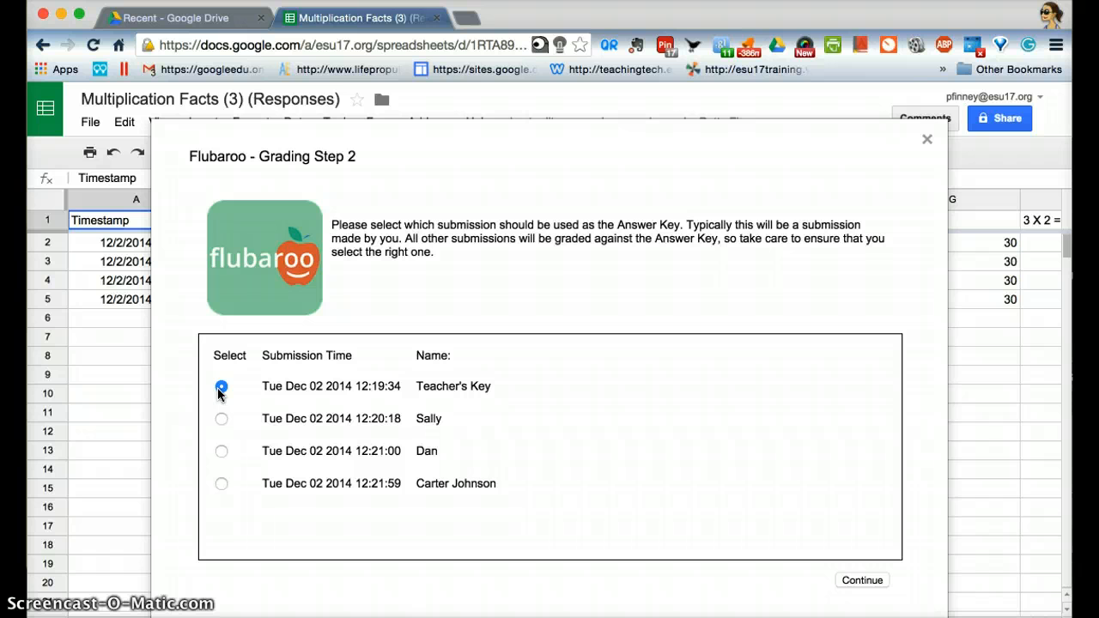
left_click(860, 583)
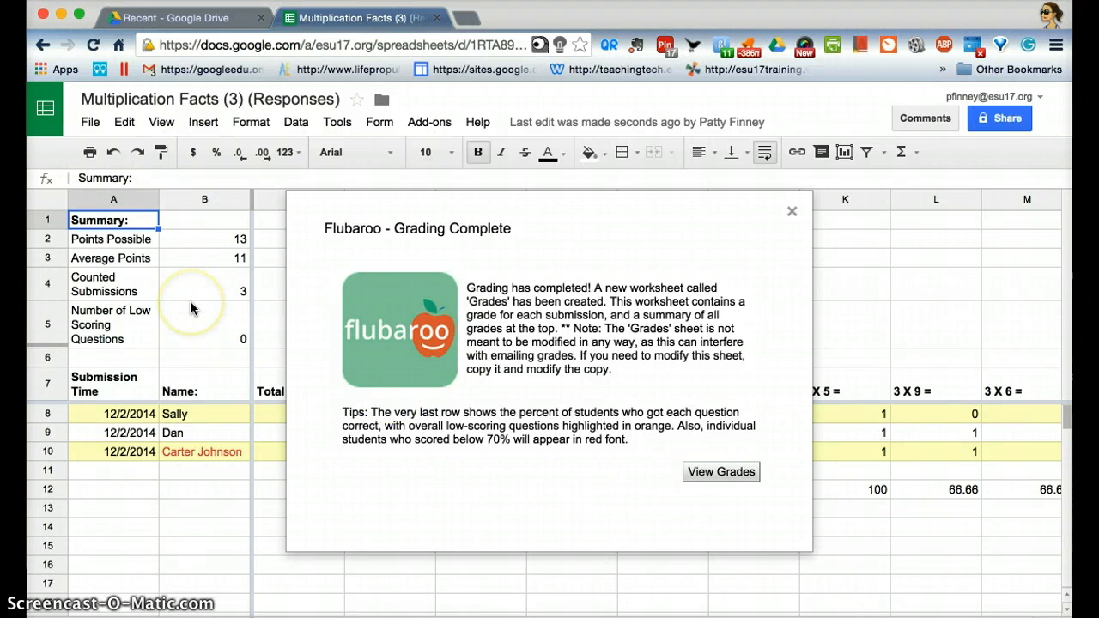
left_click(792, 212)
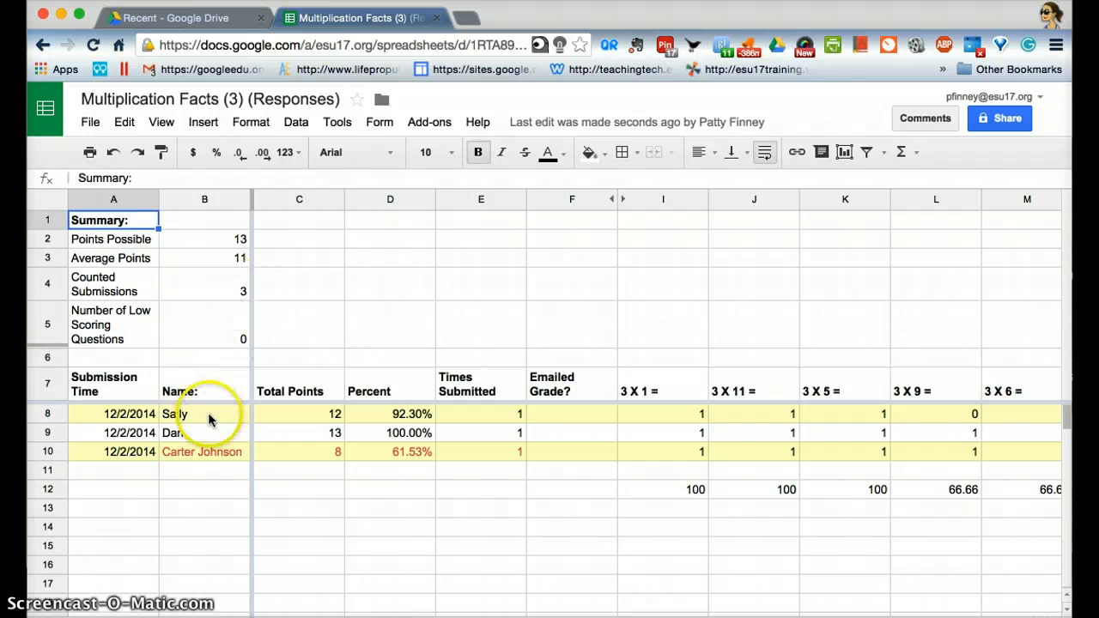
- Examine the student's results in row 10 of the grades sheet, from Percent across every question to "3 X 12 =" and back to Submission Time
left_click(422, 455)
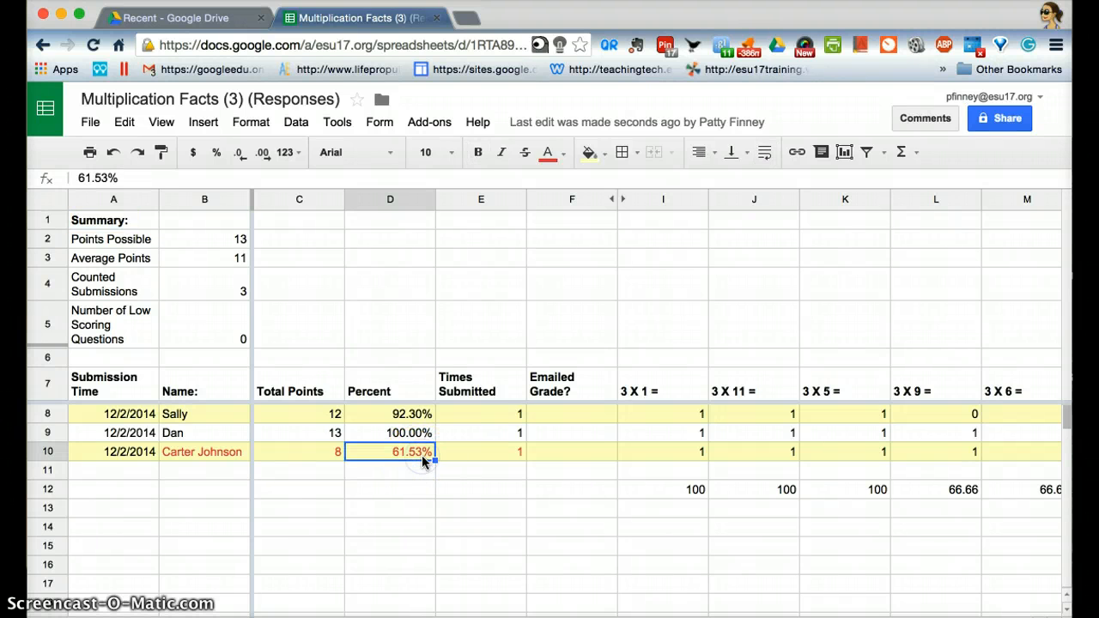
key("Right")
key("Right")
key("Right")
key("Right")
key("Right")
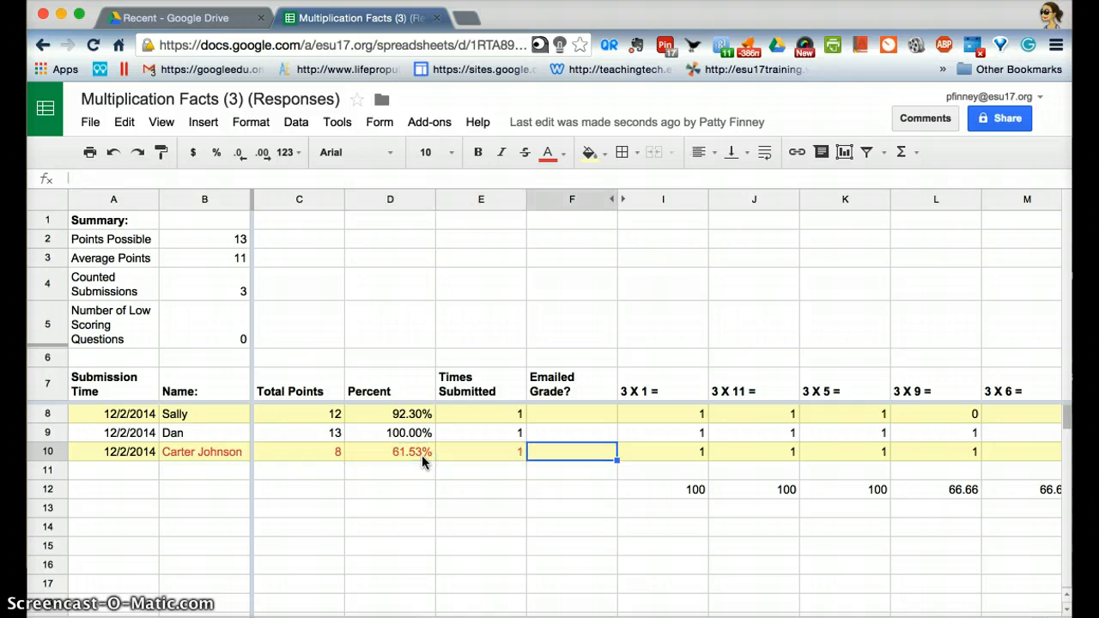
key("Right")
key("Right")
key("Right")
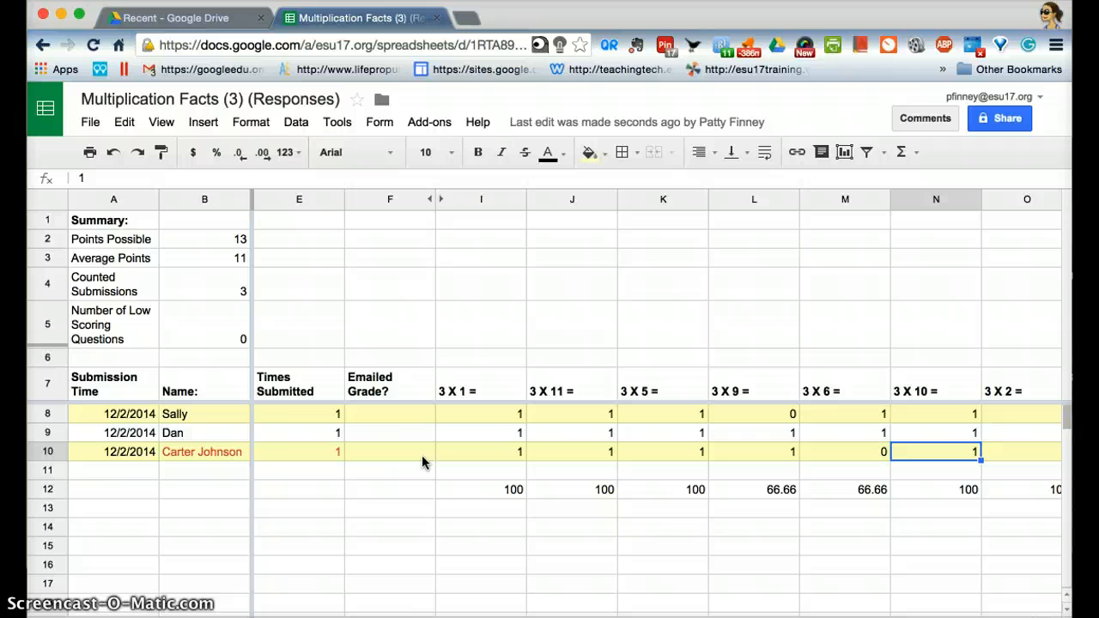
key("Left")
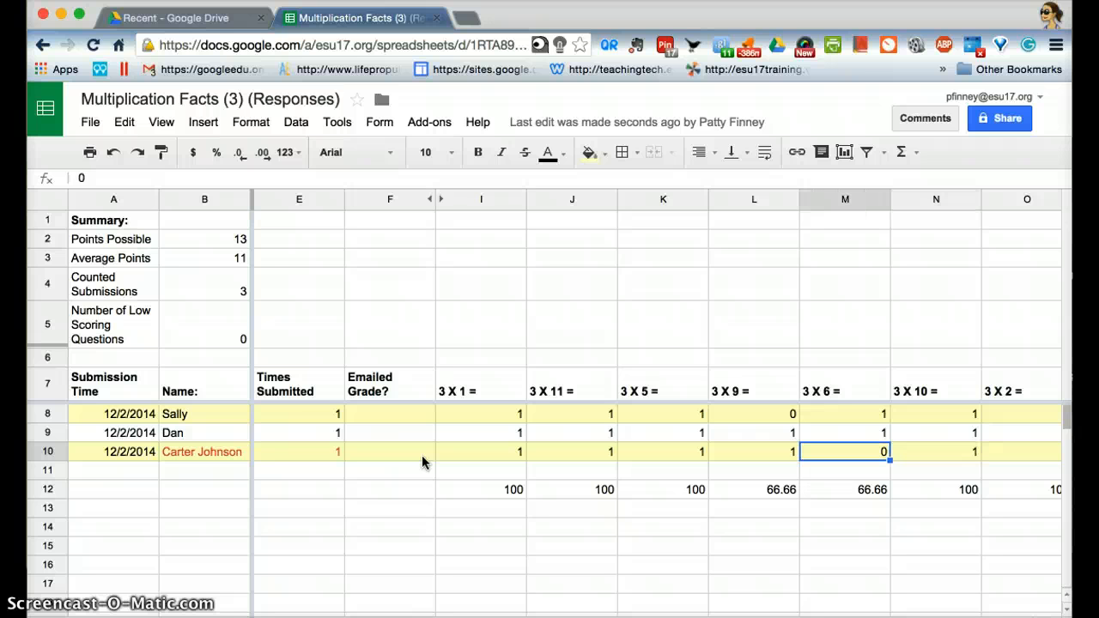
key("Right")
key("Right")
key("Right")
key("Right")
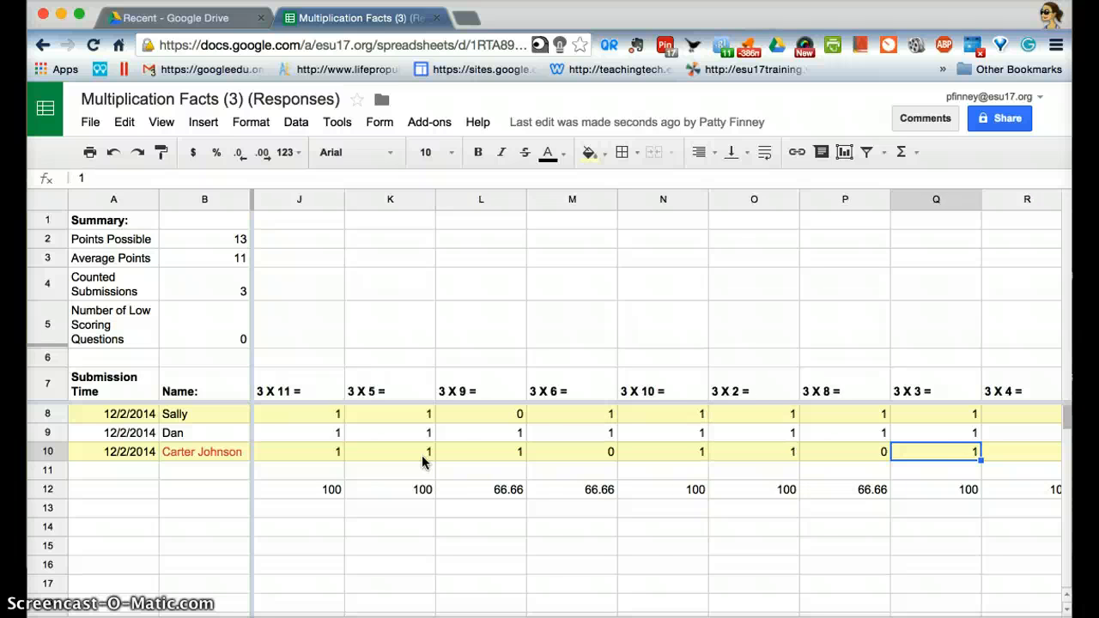
key("Right")
key("Right")
key("Right")
key("Right")
key("Right")
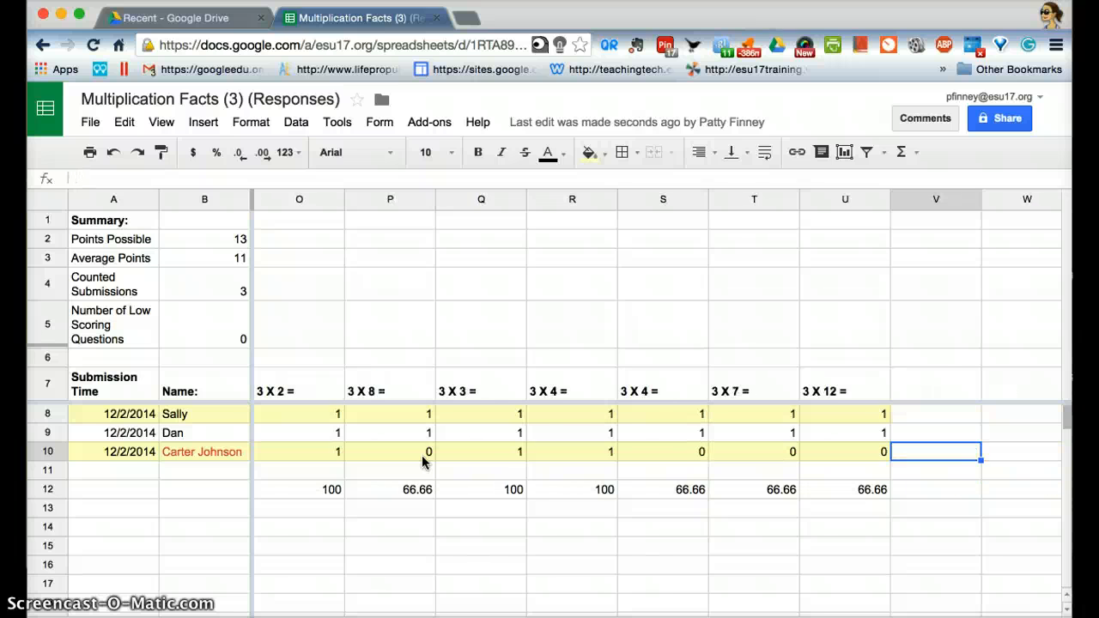
key("Left")
key("Left")
key("Left")
key("Left")
key("Left")
key("Left")
key("Left")
key("Left")
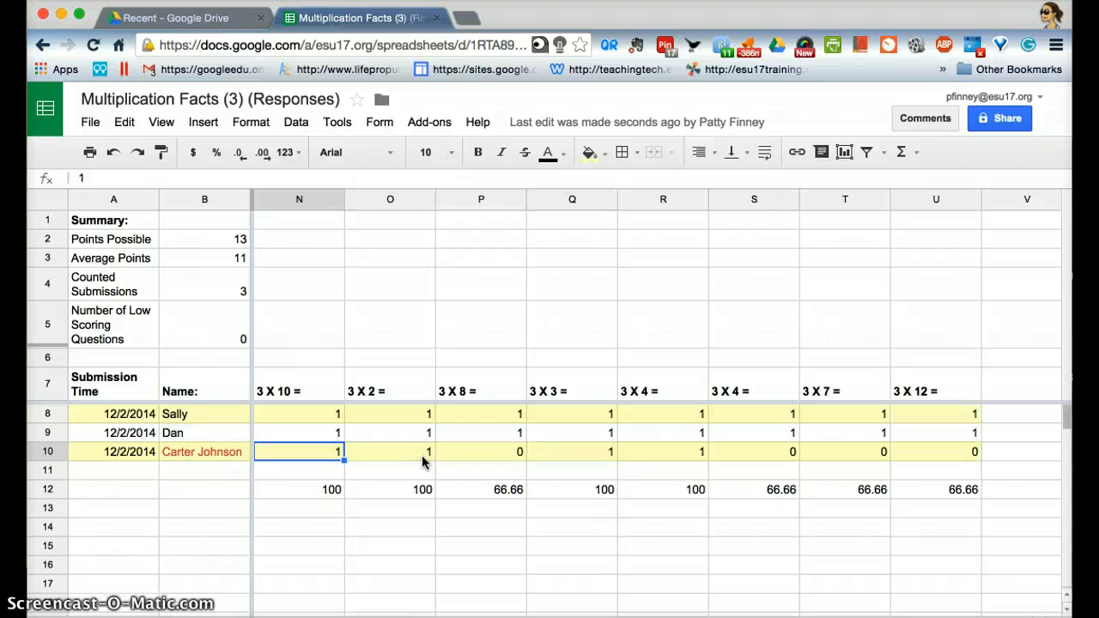
key("Left")
key("Left")
key("Left")
key("Left")
key("Left")
key("Left")
key("Left")
key("Left")
key("Left")
key("Left")
key("Left")
key("Left")
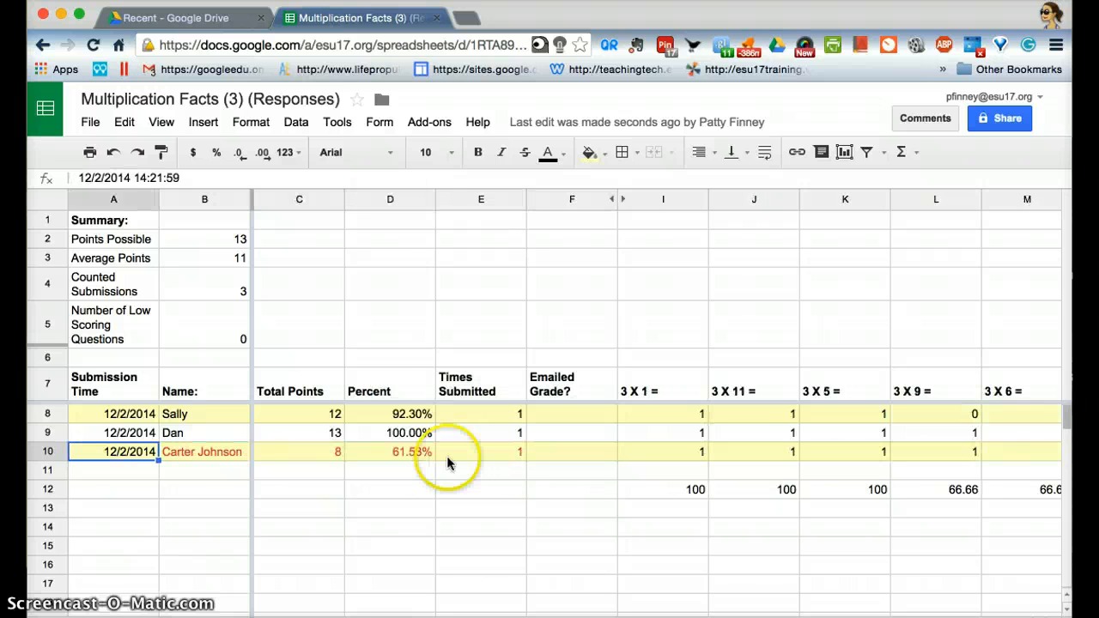